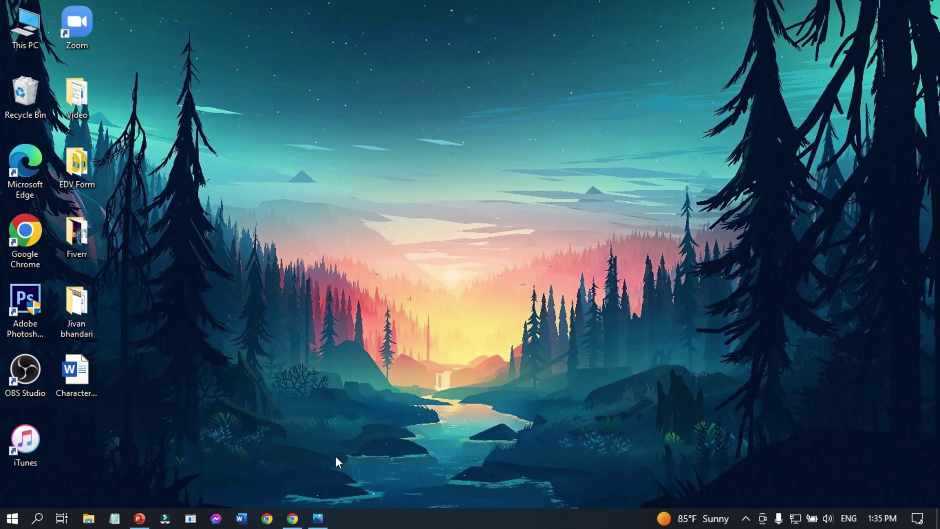
# Step: Switch to the CGPA calculator page in Chrome, minimise the chat pop-up and highlight the page's web address
pyautogui.click(292, 518)
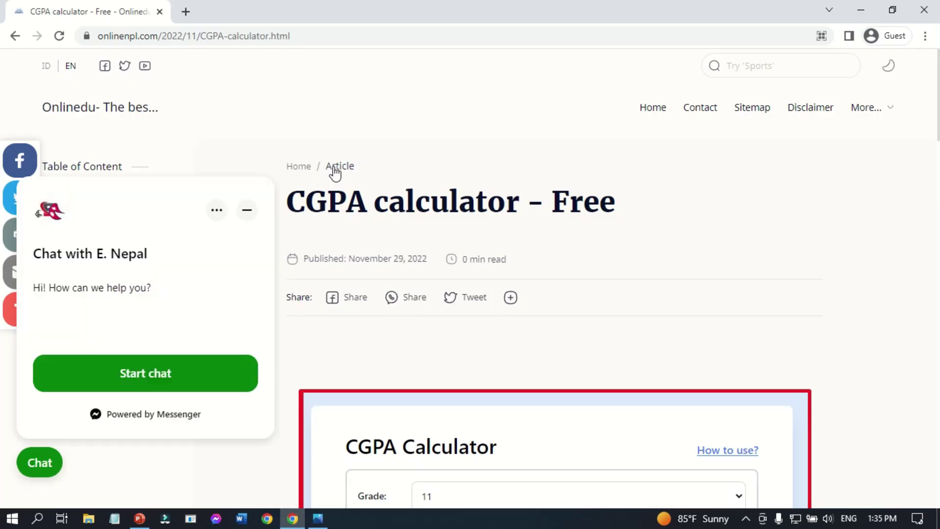
pyautogui.click(247, 210)
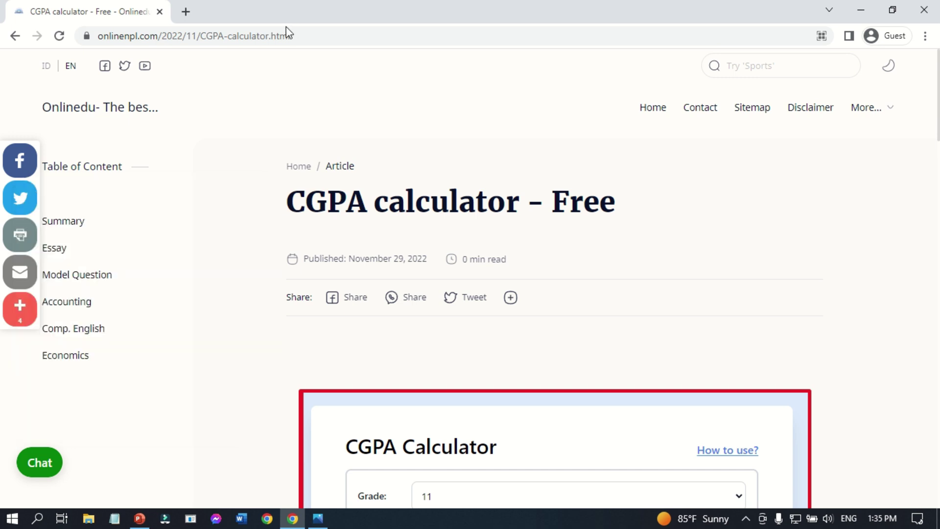
pyautogui.click(281, 34)
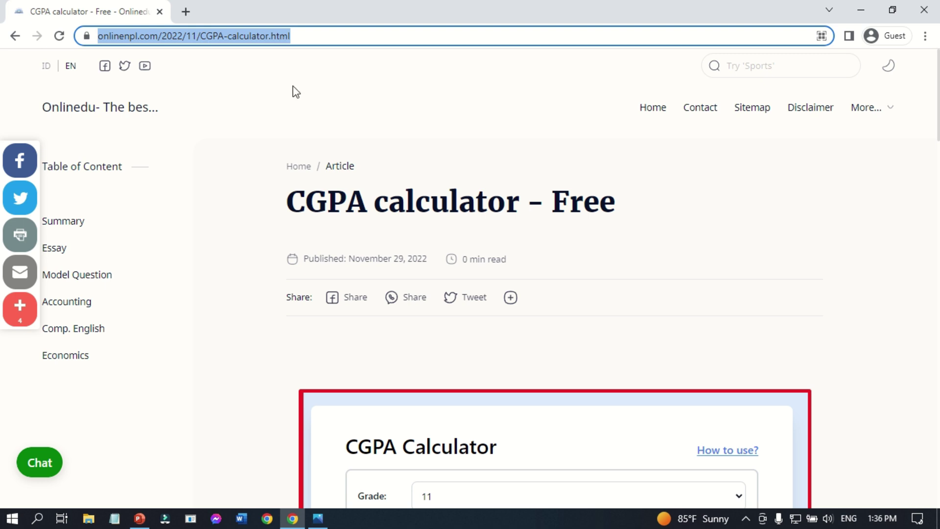
pyautogui.click(208, 197)
# Step: Examine the calculator form and the options offered for its first three compulsory subjects
pyautogui.scroll(-1, 210, 198)
pyautogui.scroll(-5, 209, 198)
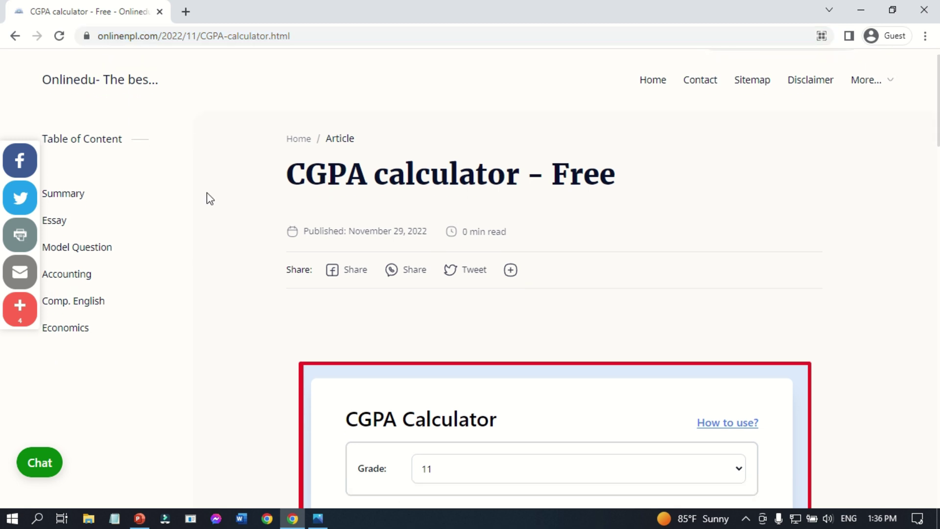
pyautogui.scroll(-2, 210, 199)
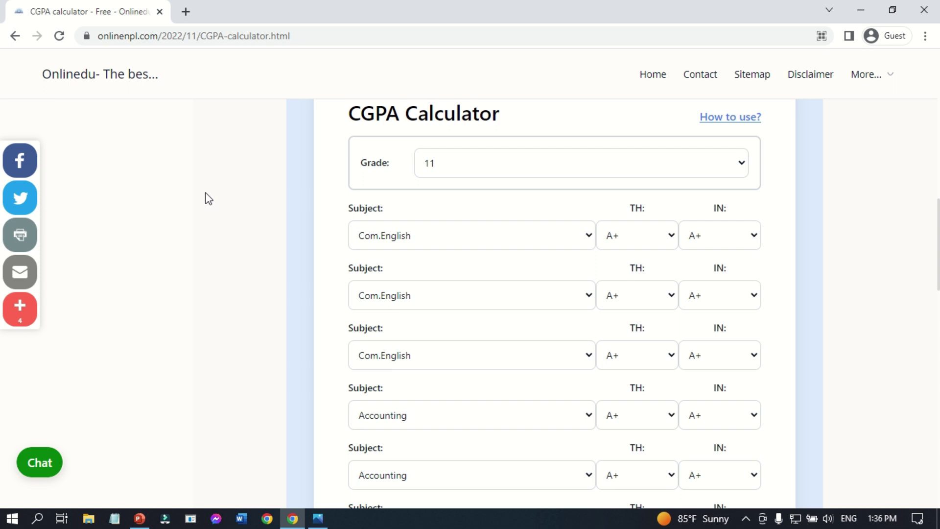
pyautogui.scroll(-1, 207, 196)
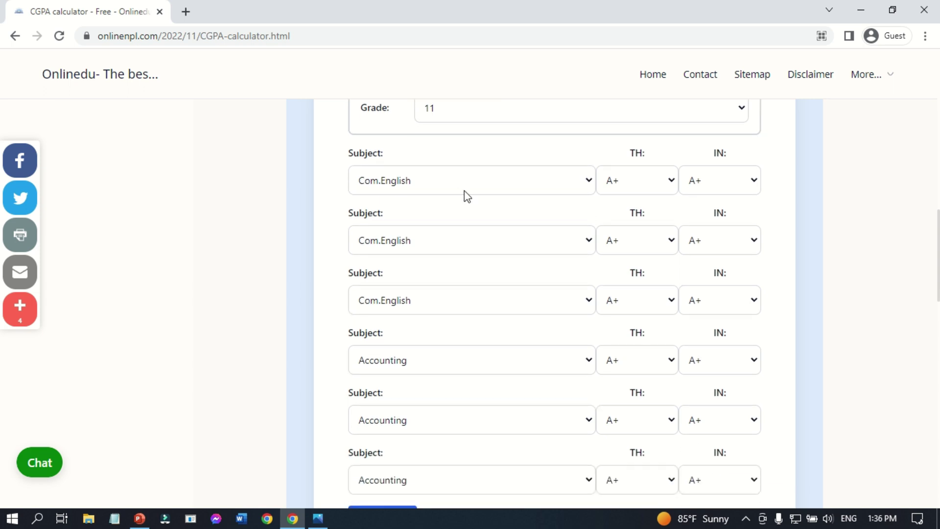
pyautogui.click(559, 183)
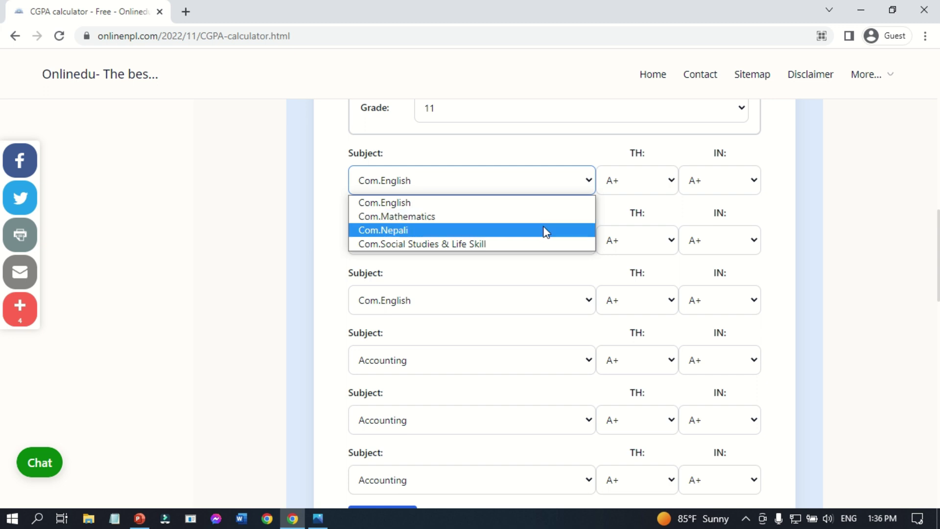
pyautogui.click(299, 196)
pyautogui.click(412, 235)
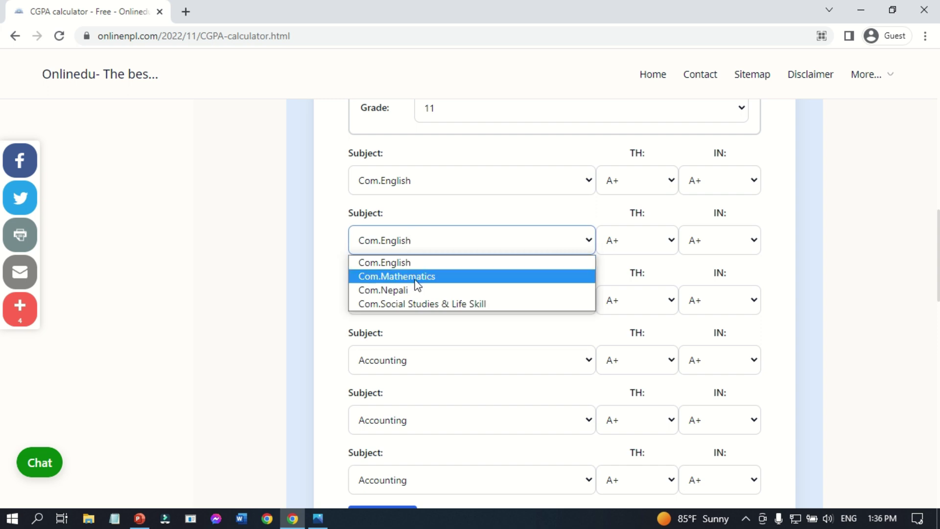
pyautogui.scroll(-1, 297, 285)
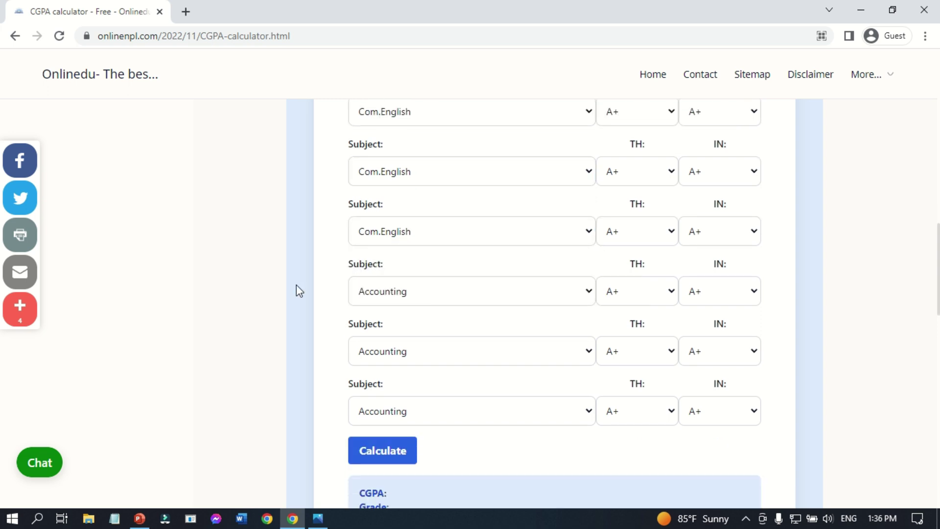
pyautogui.scroll(2, 296, 287)
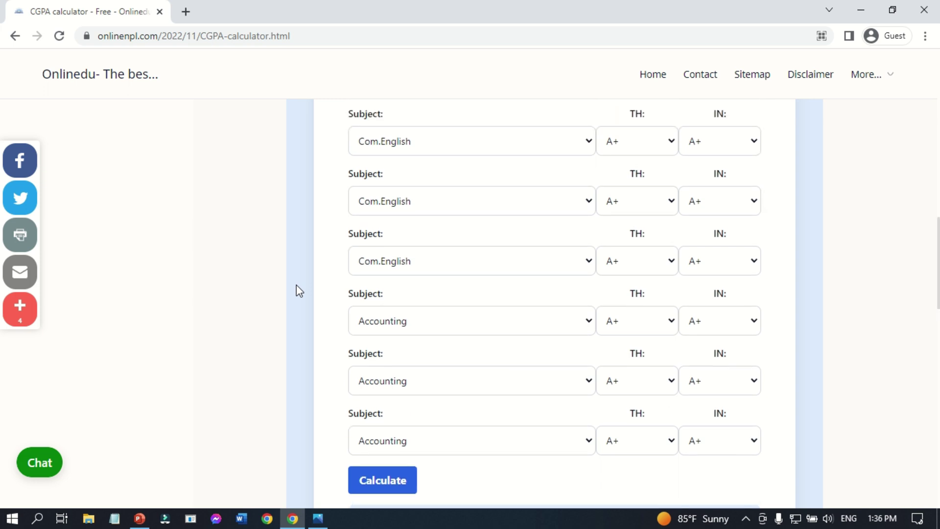
pyautogui.scroll(1, 296, 285)
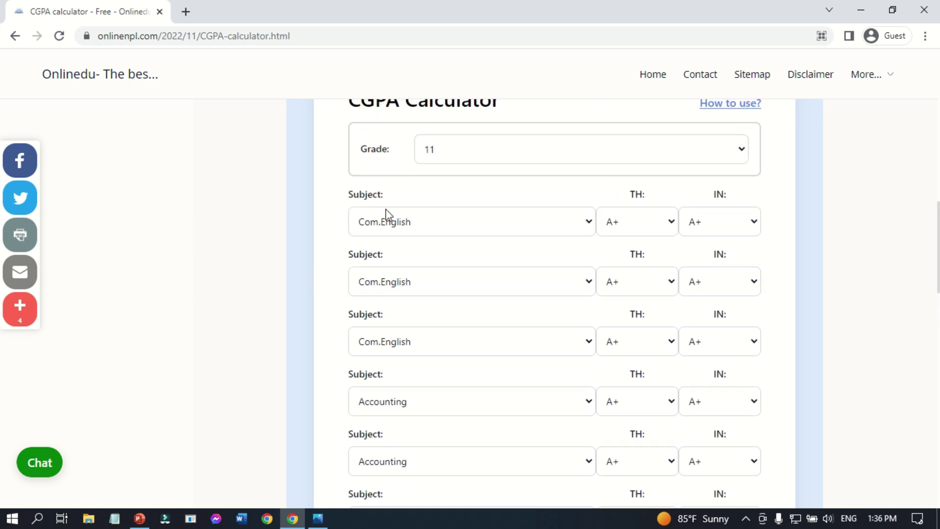
pyautogui.click(379, 229)
pyautogui.click(379, 228)
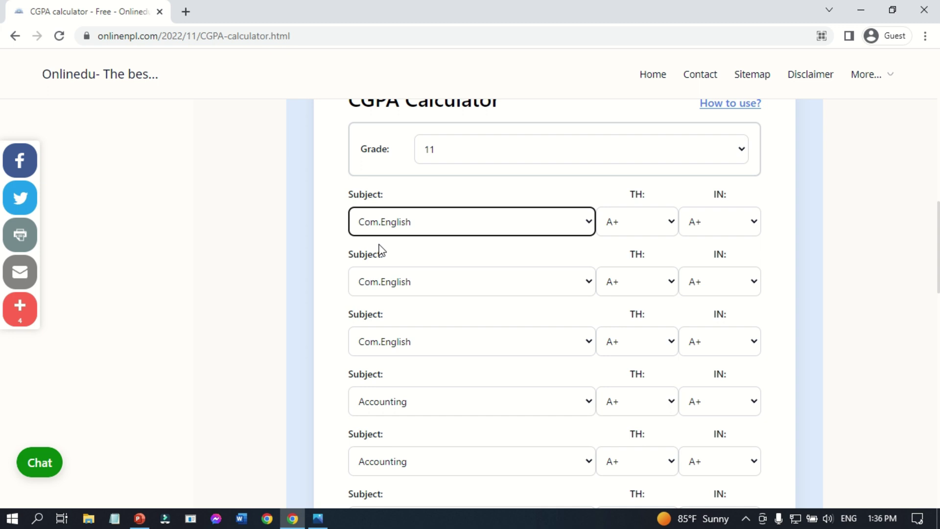
pyautogui.click(381, 290)
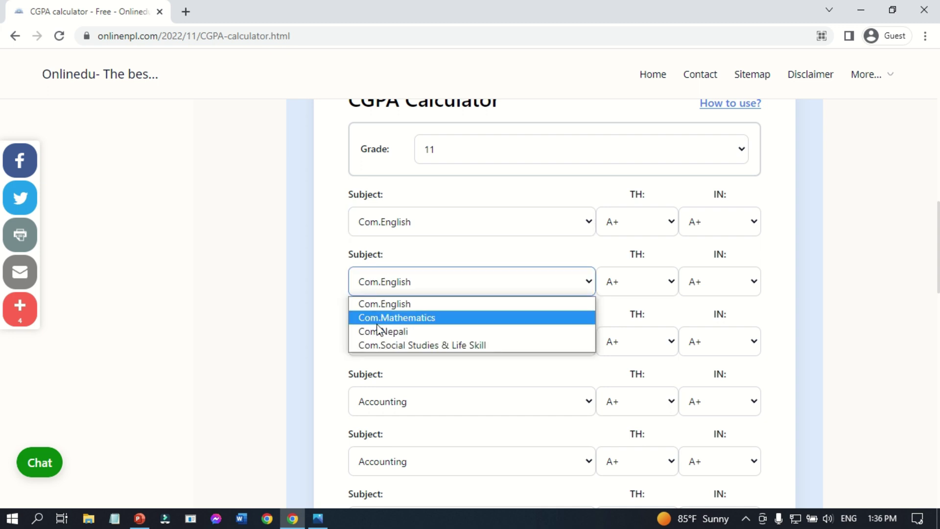
pyautogui.moveTo(379, 342); pyautogui.dragTo(309, 333)
pyautogui.click(391, 354)
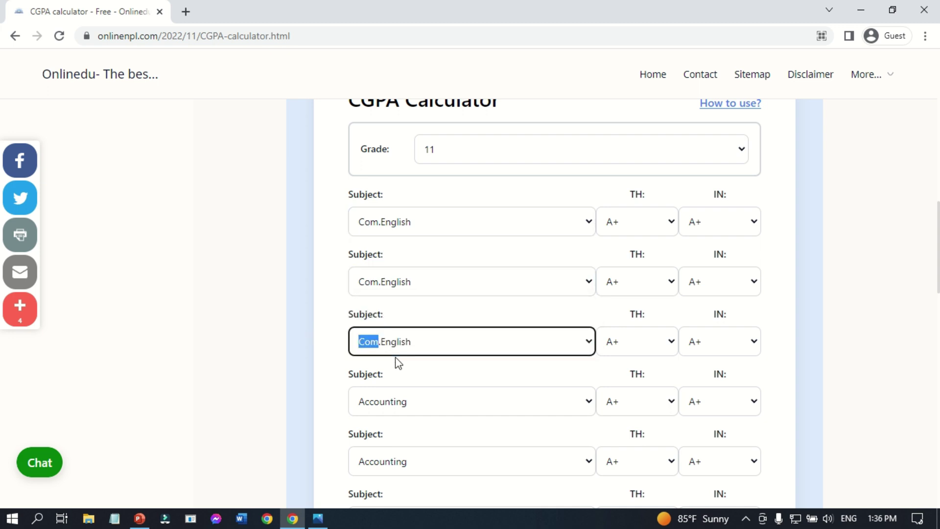
pyautogui.click(253, 326)
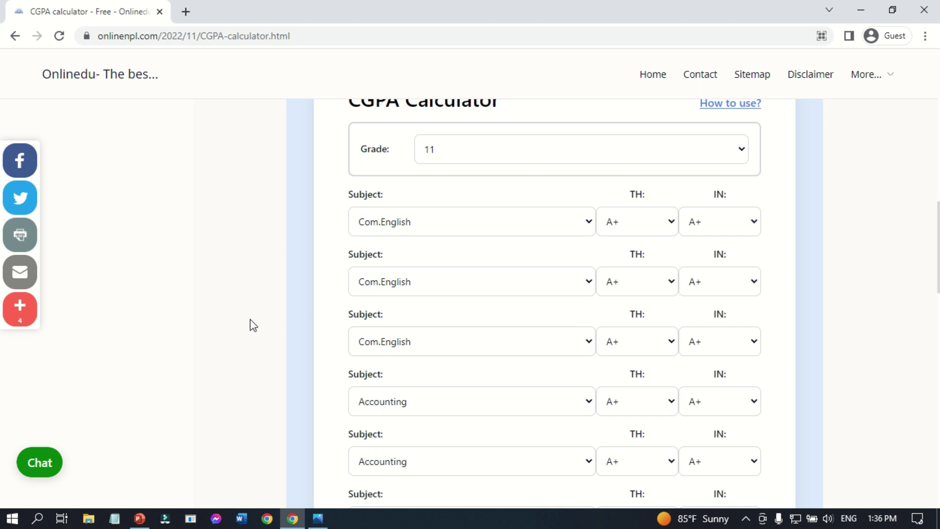
# Step: Choose English as the fourth subject in the calculator form
pyautogui.scroll(-3, 253, 325)
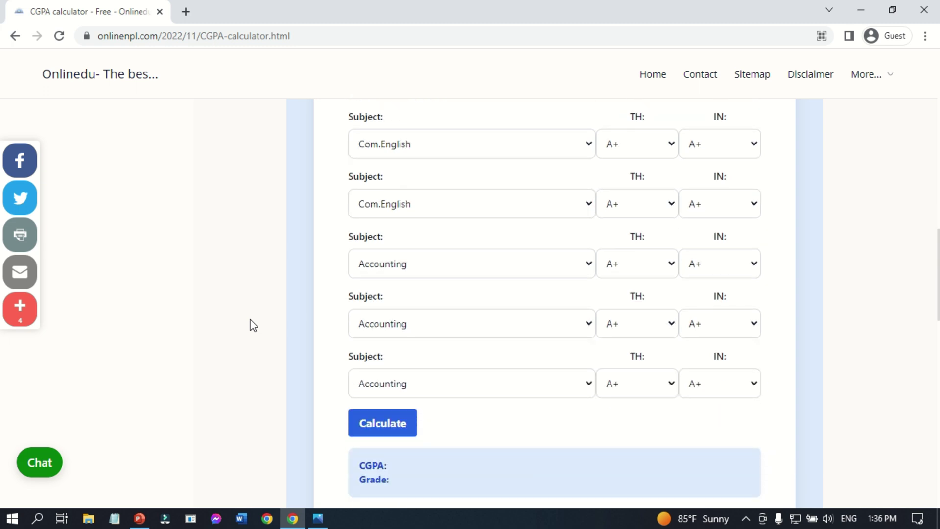
pyautogui.click(431, 262)
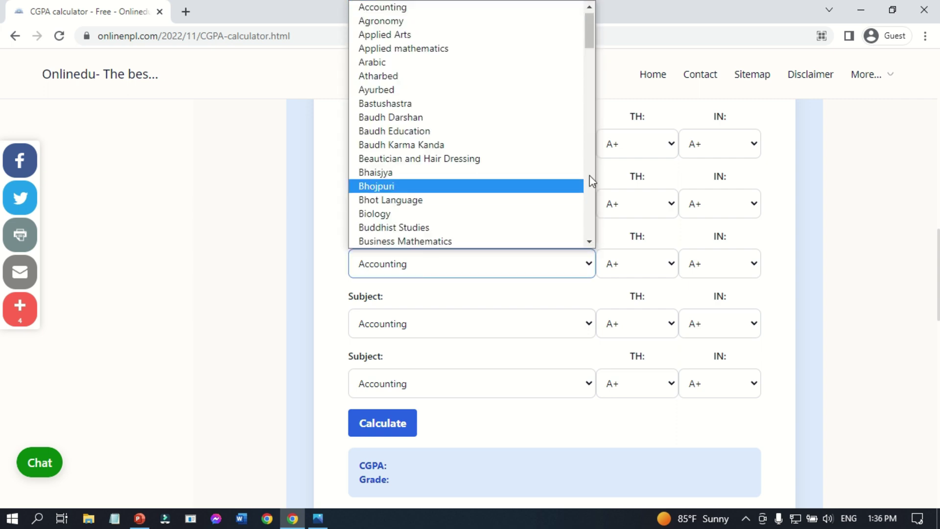
pyautogui.click(589, 242)
pyautogui.scroll(-4, 593, 249)
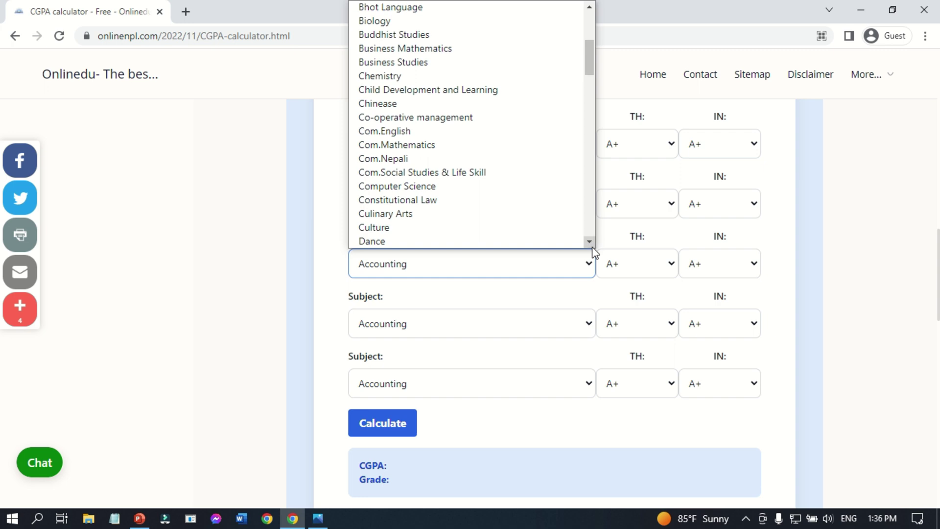
pyautogui.scroll(-2, 594, 251)
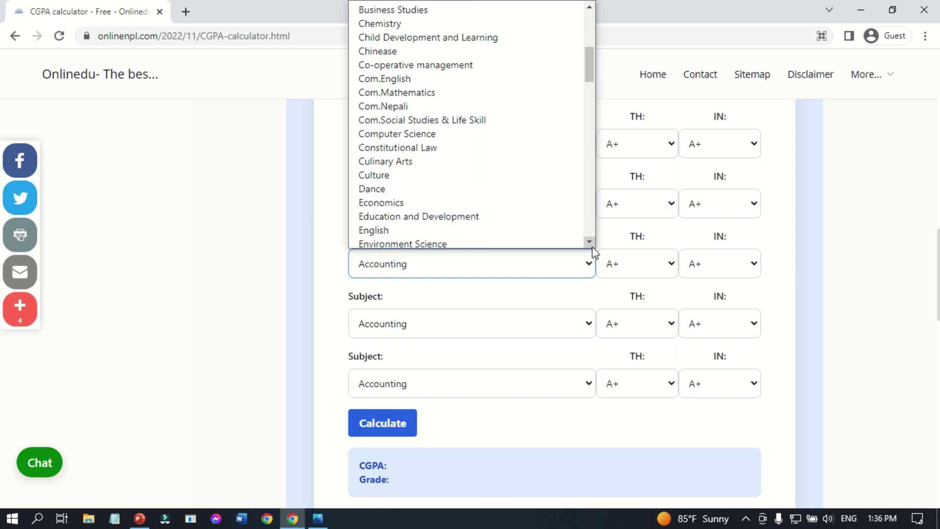
pyautogui.scroll(-2, 591, 247)
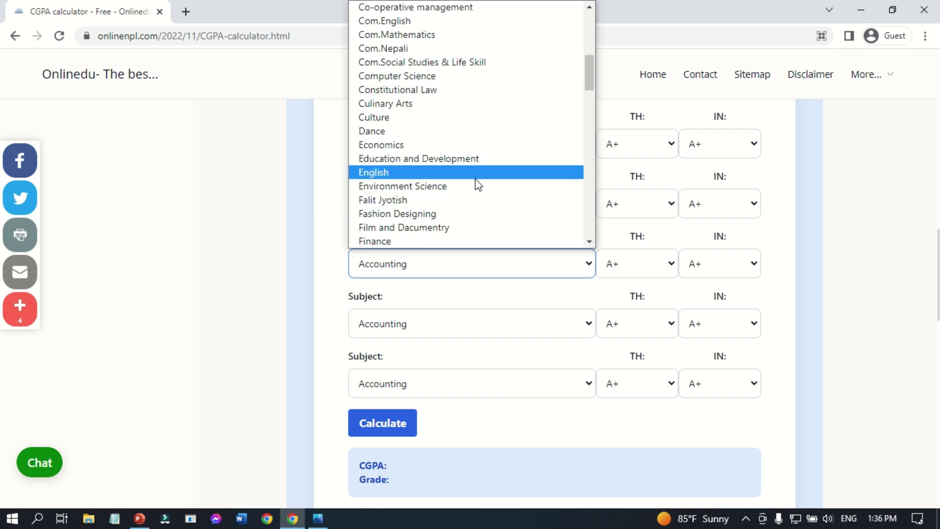
pyautogui.click(475, 176)
pyautogui.scroll(-2, 475, 179)
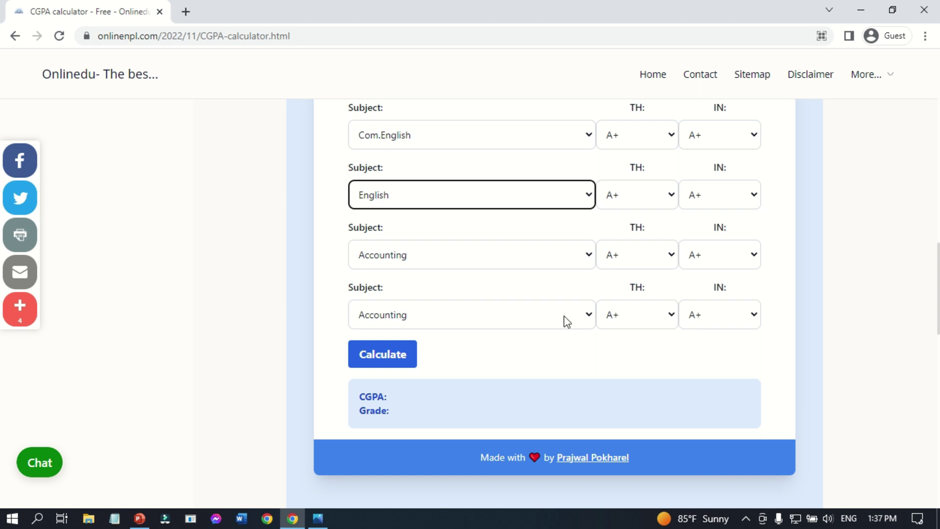
pyautogui.scroll(3, 806, 277)
pyautogui.scroll(1, 806, 278)
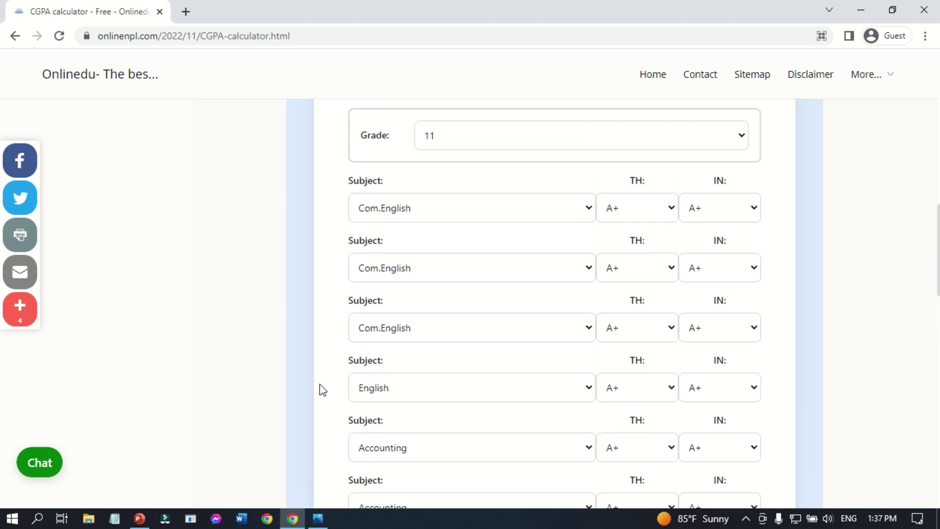
# Step: Switch to the grade sheet image in Photos and examine its subjects, credit hours and obtained grades
pyautogui.click(318, 519)
pyautogui.moveTo(409, 287); pyautogui.dragTo(412, 226)
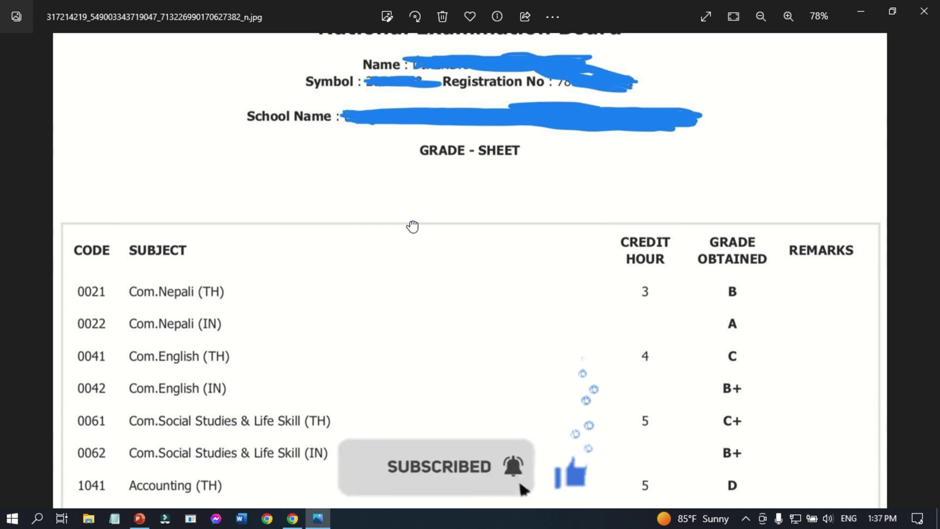
pyautogui.moveTo(414, 225); pyautogui.dragTo(436, 73)
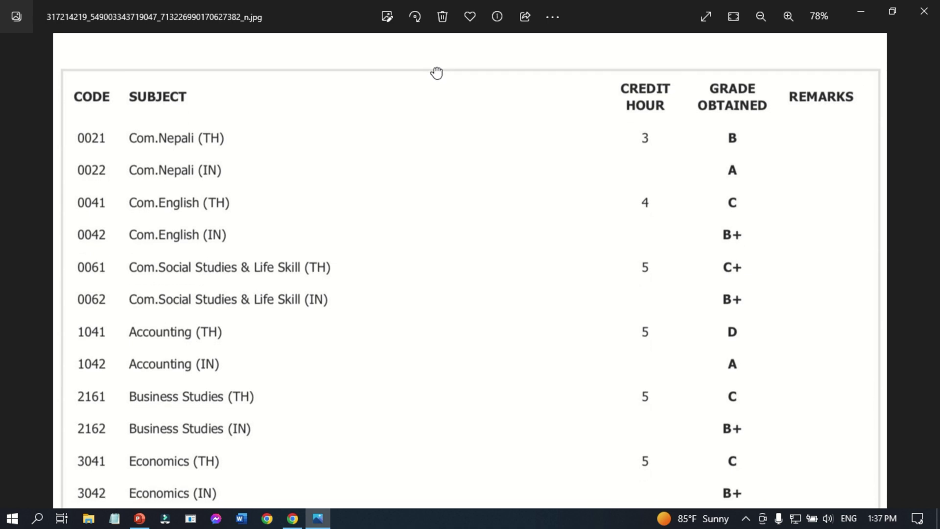
pyautogui.moveTo(437, 73); pyautogui.dragTo(443, 42)
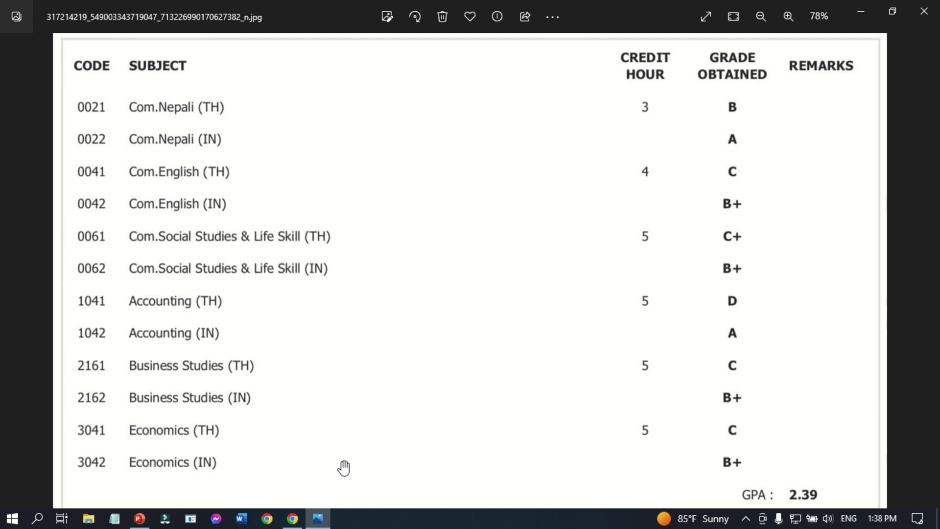
# Step: Switch back to Chrome and set the first subject to Com.Nepali with a theory (TH) grade of B
pyautogui.moveTo(297, 519)
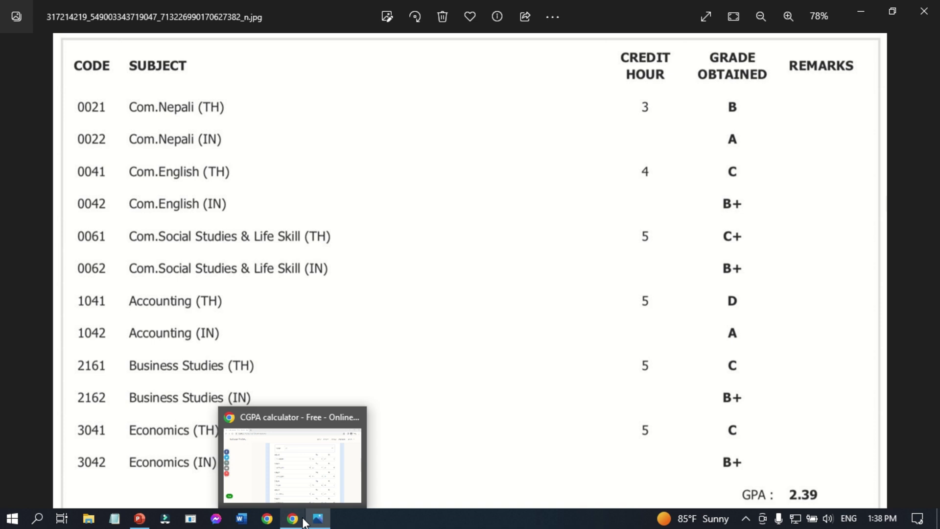
pyautogui.click(303, 522)
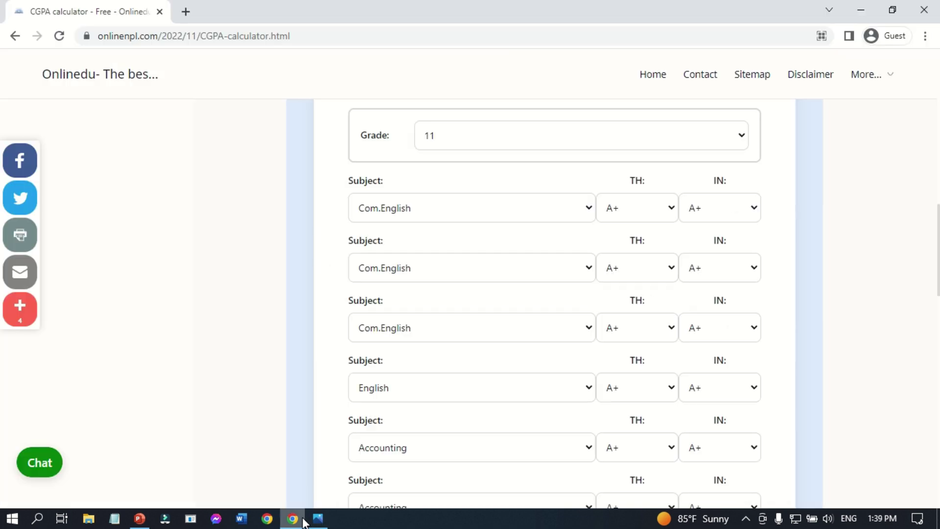
pyautogui.click(509, 214)
pyautogui.click(503, 258)
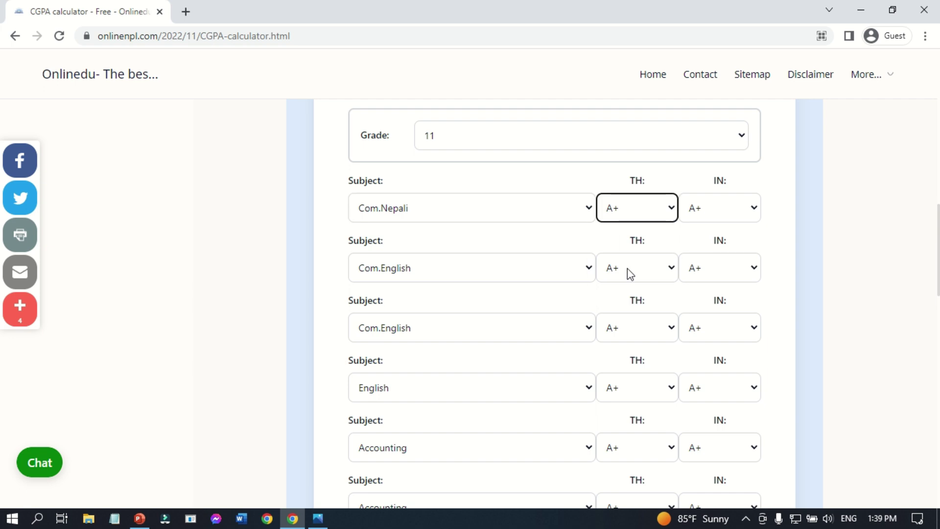
pyautogui.click(644, 215)
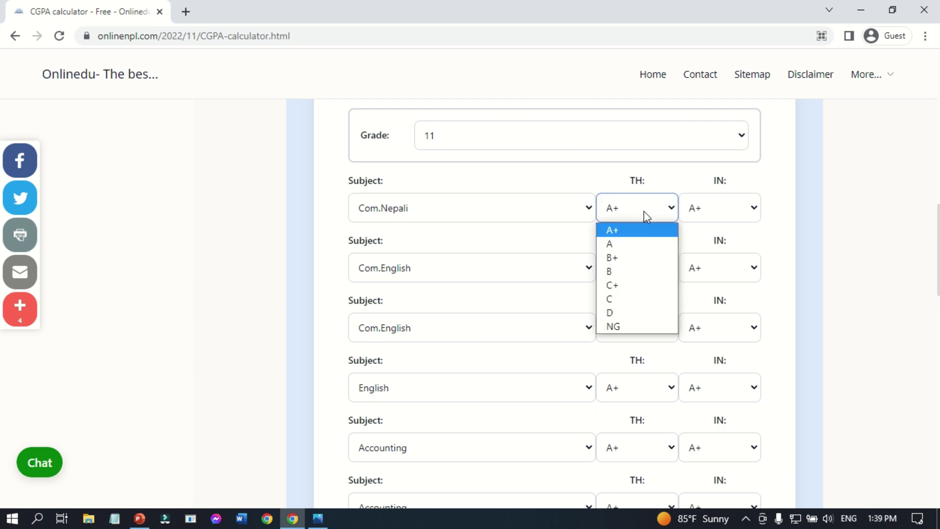
pyautogui.click(646, 277)
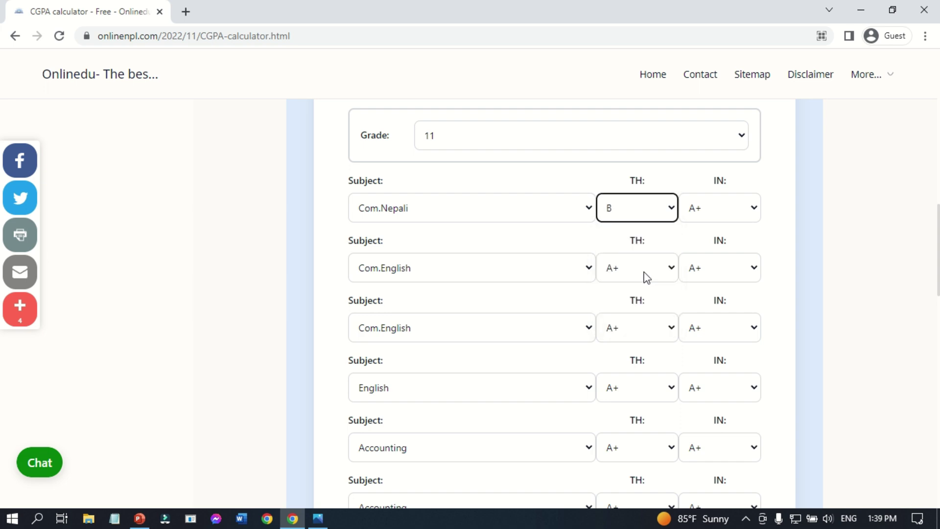
# Step: Set the internal (IN) grade of Com.Nepali to A
pyautogui.click(719, 216)
pyautogui.click(713, 257)
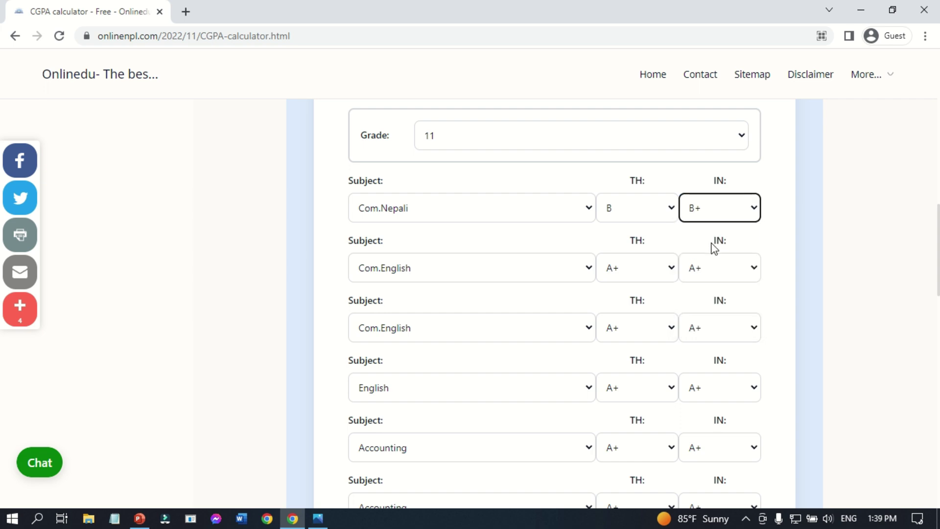
pyautogui.click(721, 216)
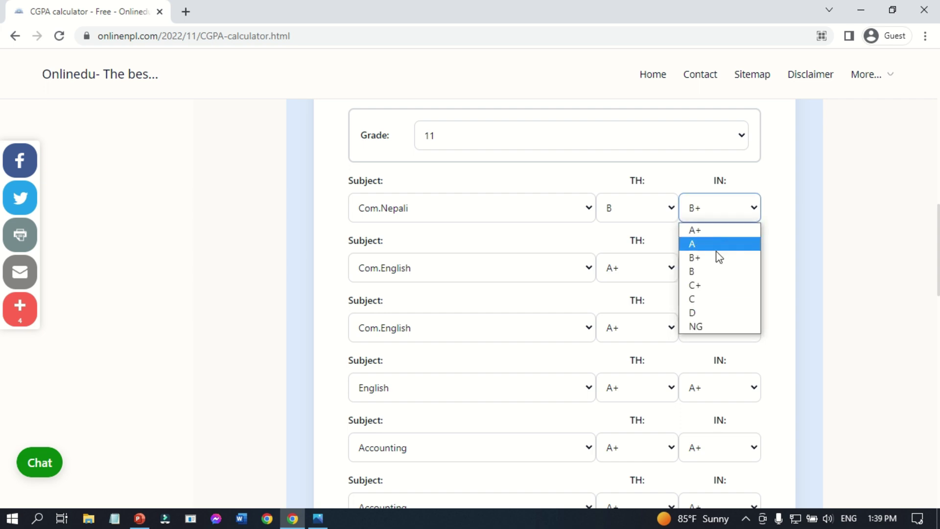
pyautogui.click(716, 258)
pyautogui.click(724, 211)
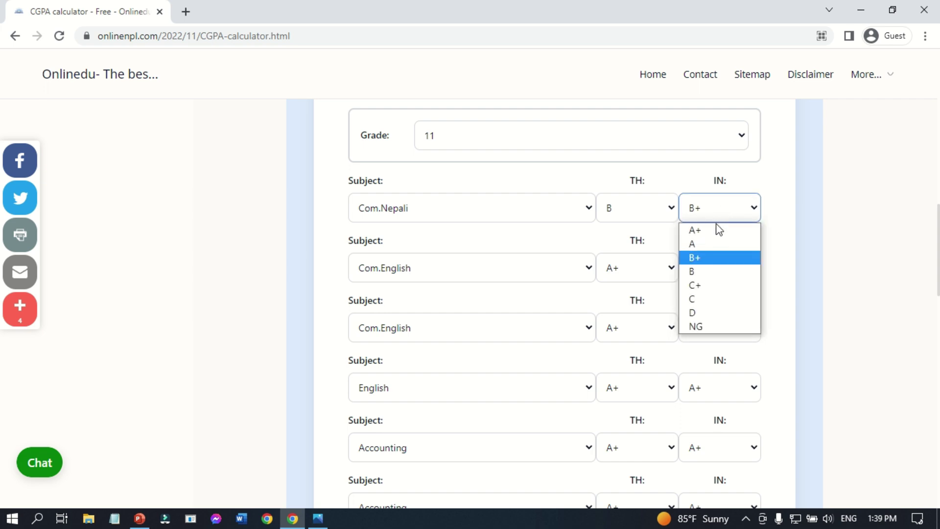
pyautogui.click(713, 244)
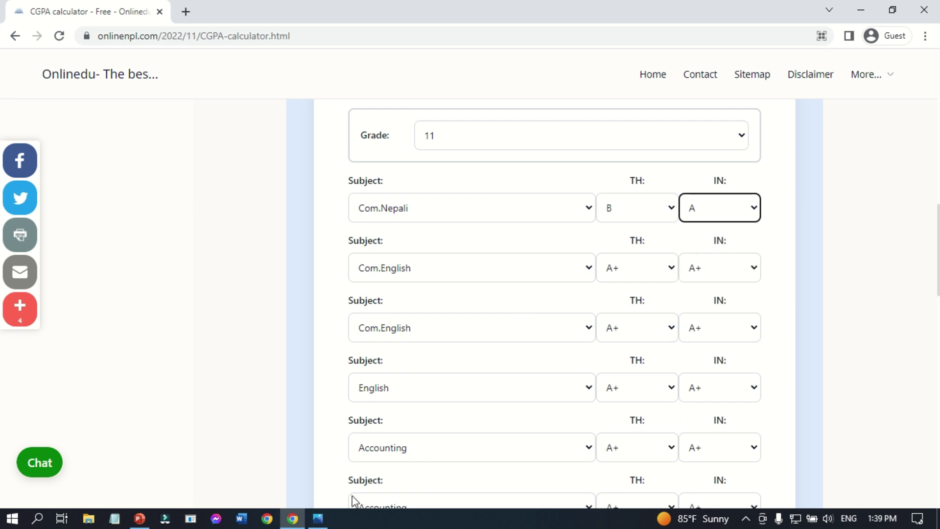
# Step: Check the grade sheet in Photos, return to Chrome and set Com.English to theory (TH) grade C and internal (IN) grade B+
pyautogui.click(321, 522)
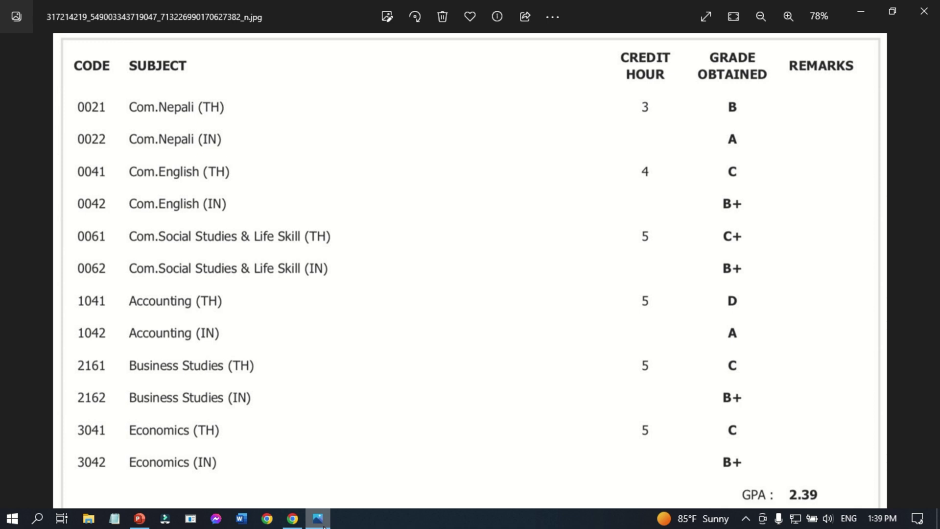
pyautogui.click(324, 526)
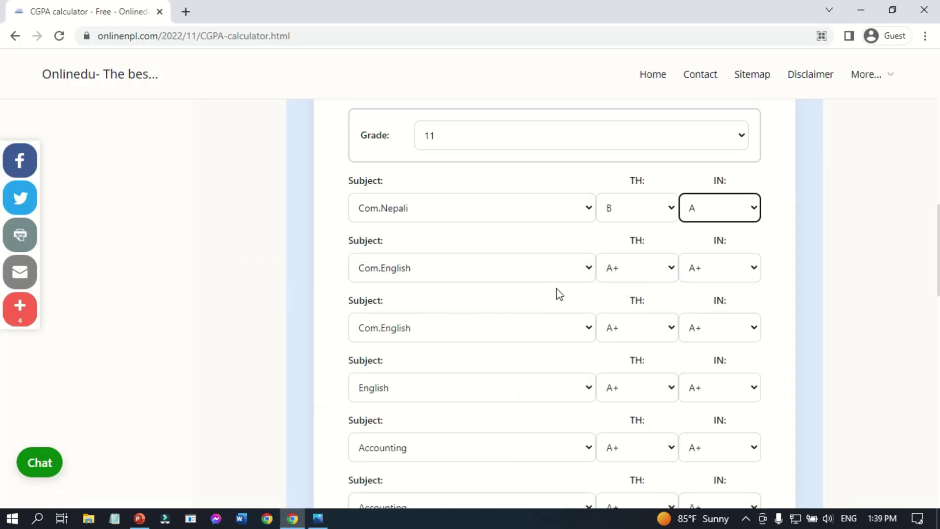
pyautogui.click(610, 268)
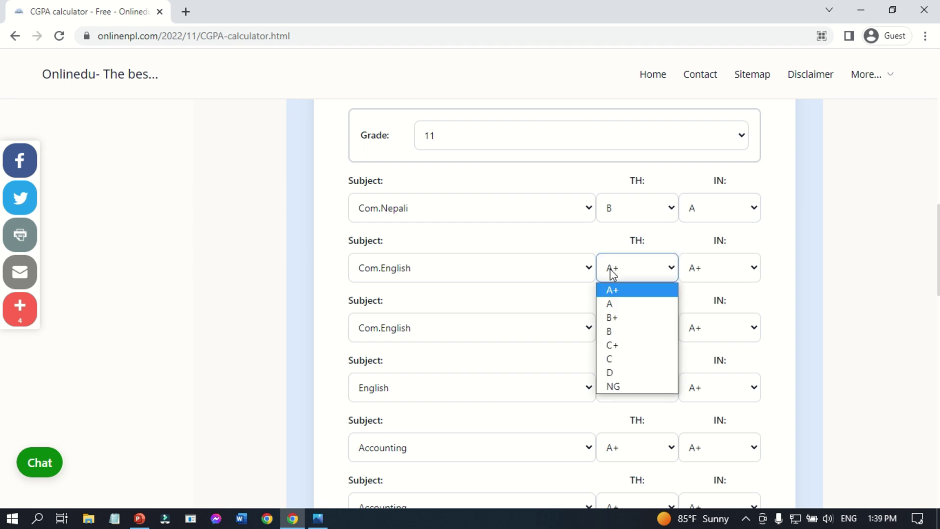
pyautogui.click(628, 360)
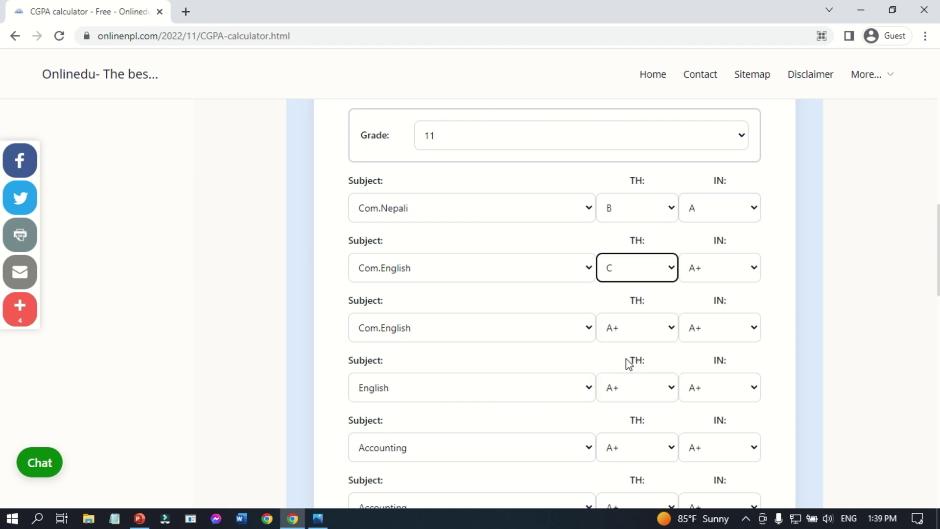
pyautogui.click(695, 273)
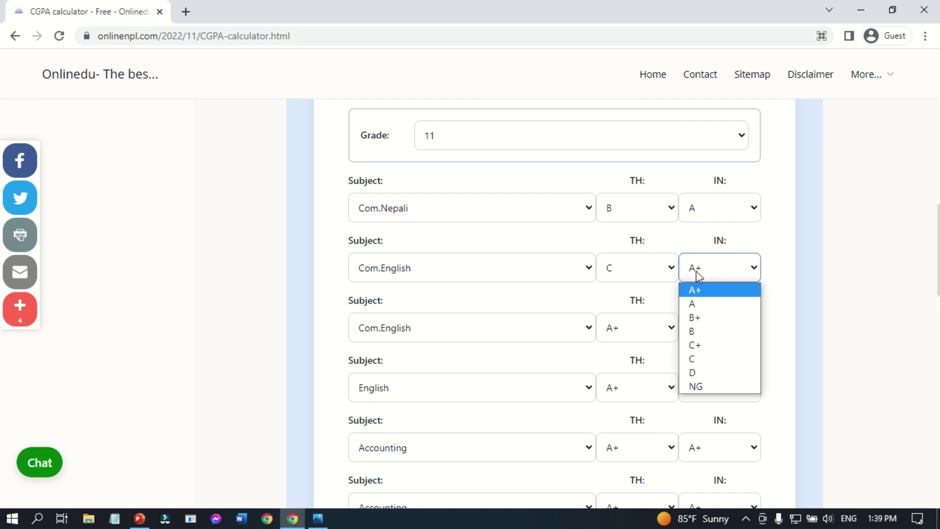
pyautogui.click(701, 319)
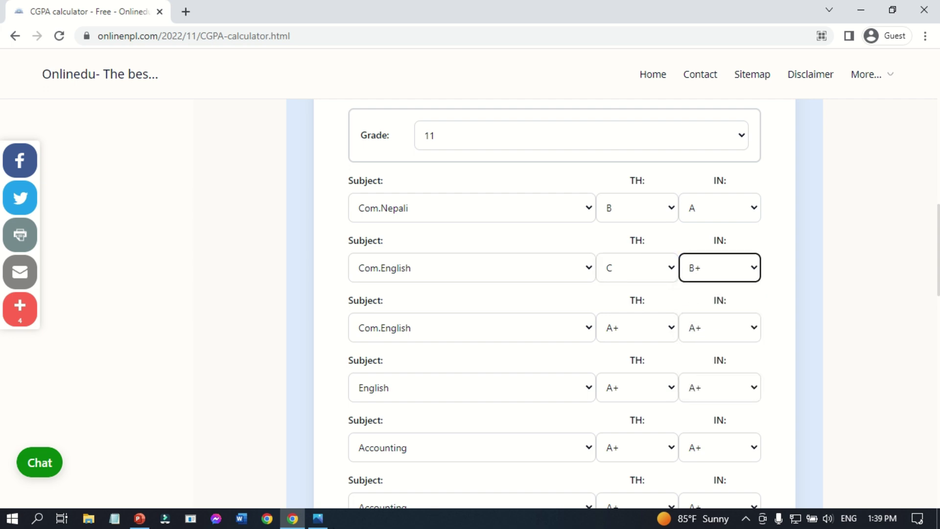
# Step: Consult the grade sheet in Photos, then in Chrome set the third subject to Com.Social Studies & Life Skill with TH C+ and IN B+
pyautogui.click(316, 521)
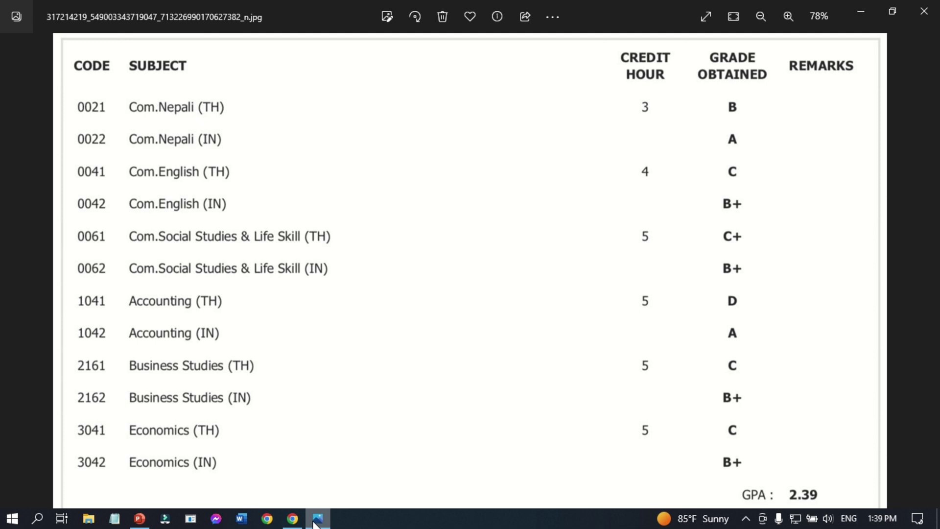
pyautogui.click(316, 521)
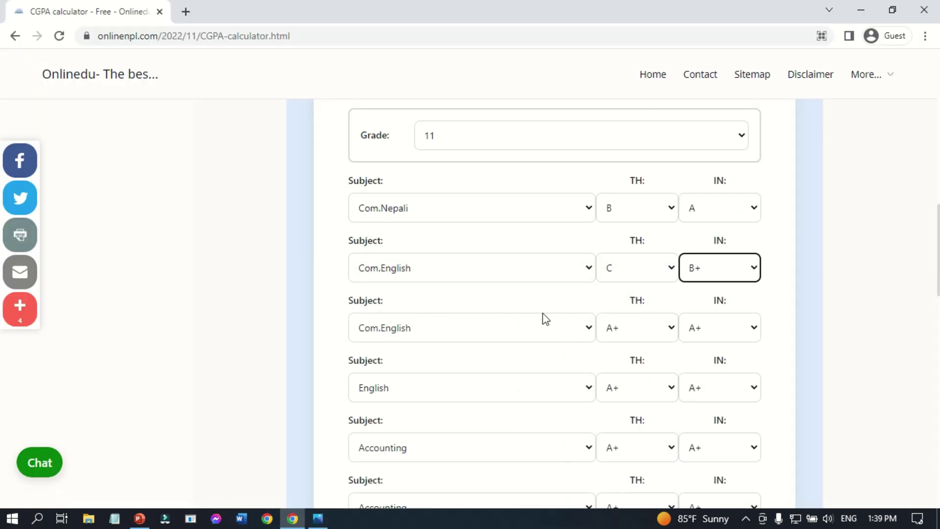
pyautogui.click(562, 329)
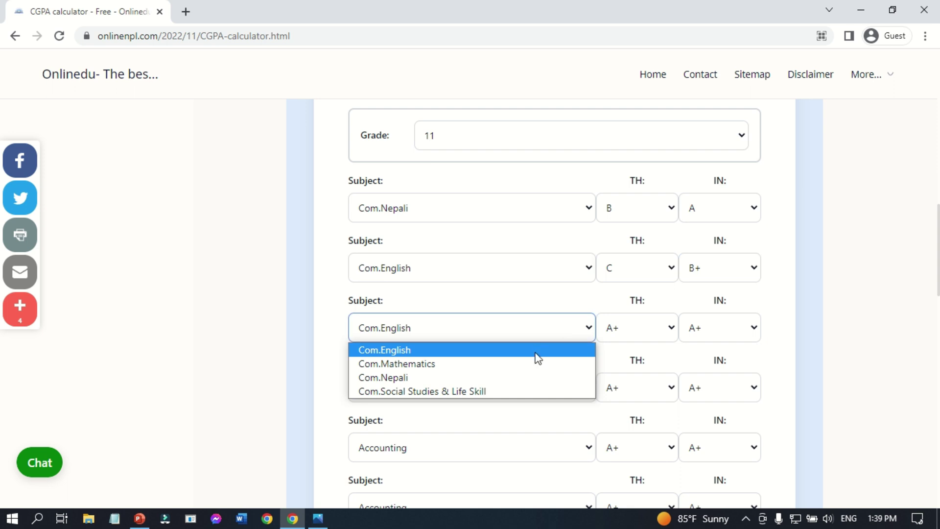
pyautogui.click(546, 389)
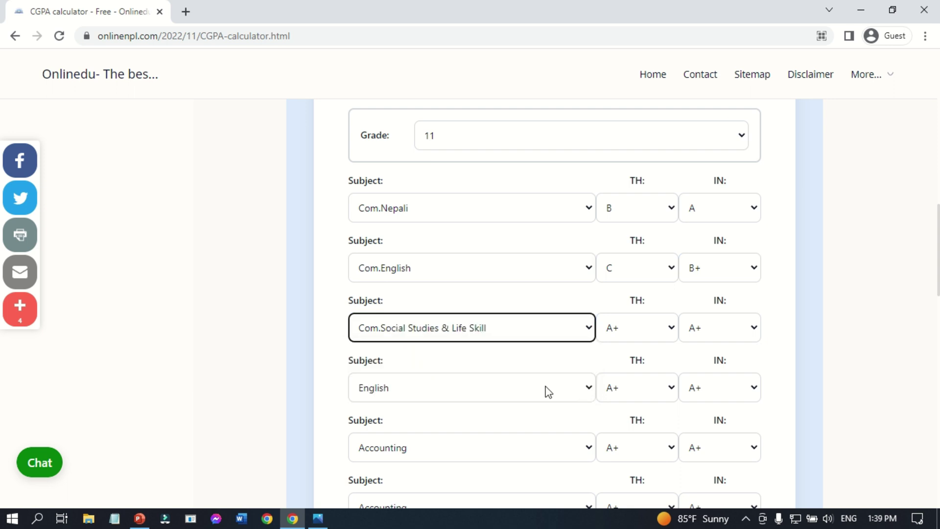
pyautogui.click(643, 337)
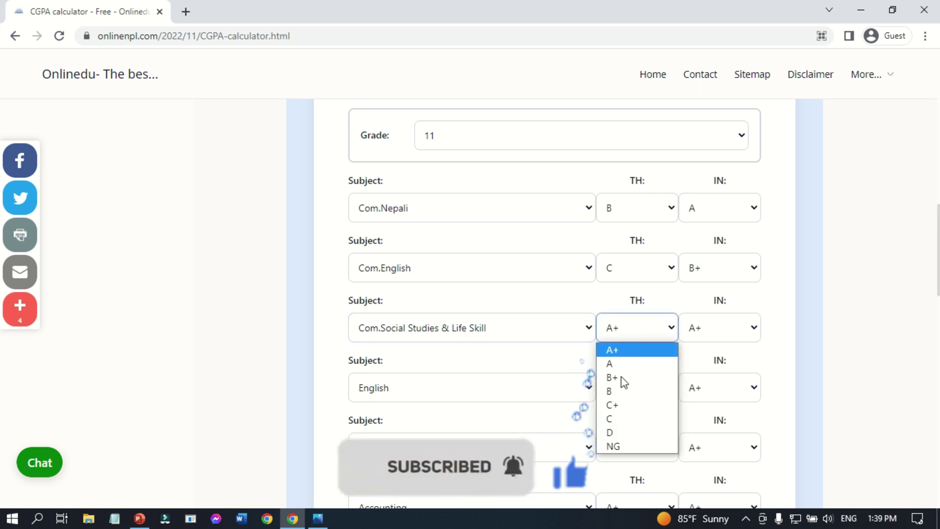
pyautogui.click(615, 404)
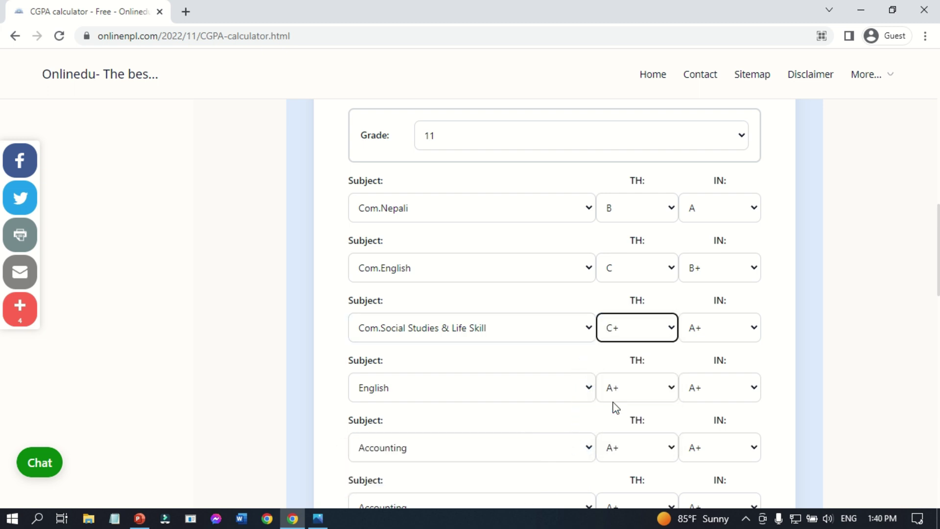
pyautogui.click(711, 338)
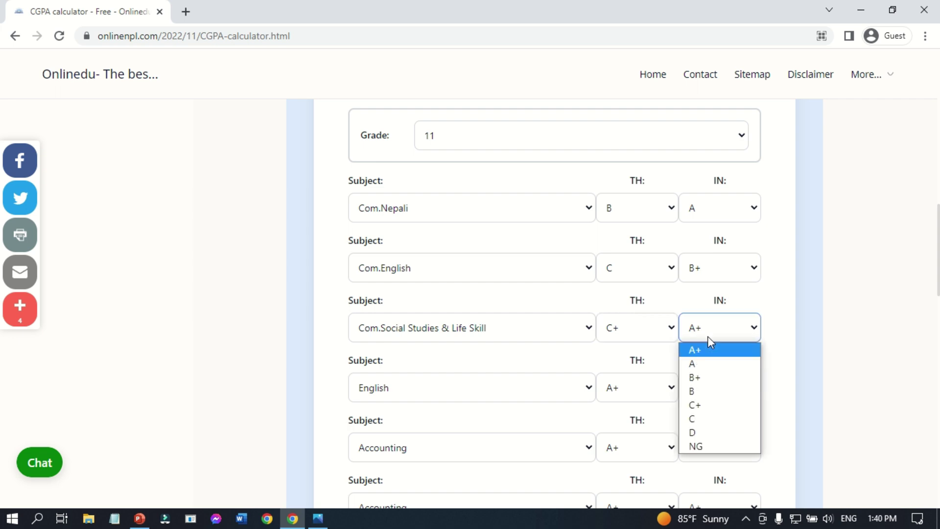
pyautogui.click(711, 378)
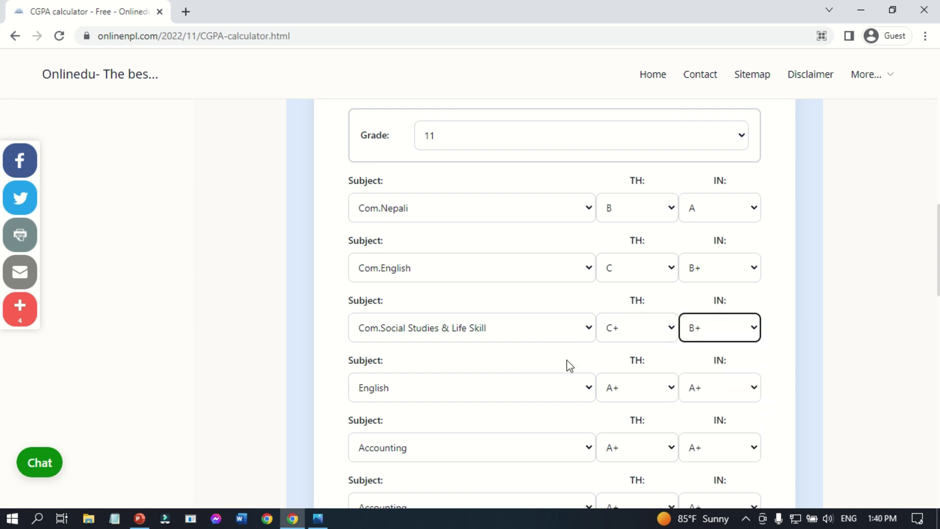
# Step: Look up the fourth subject on the grade sheet in Photos and choose Accounting for it in the Chrome calculator form
pyautogui.click(318, 518)
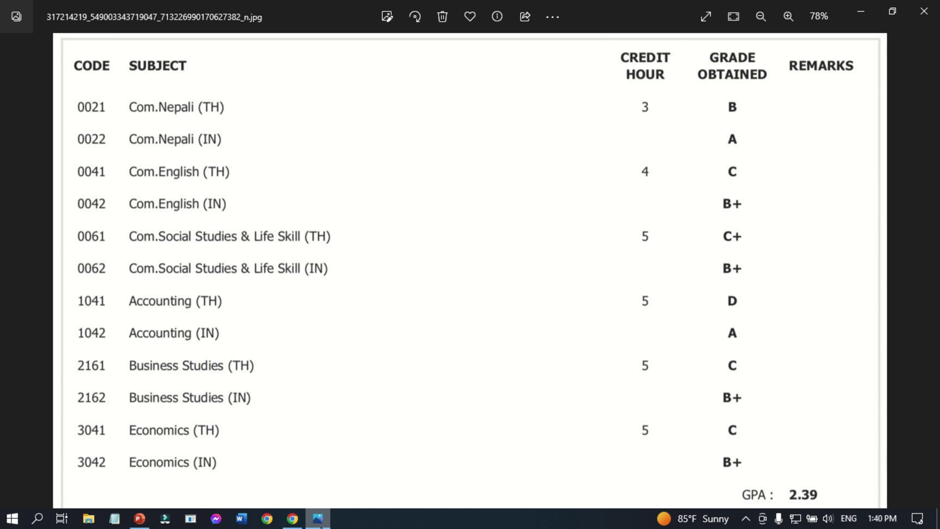
pyautogui.click(318, 518)
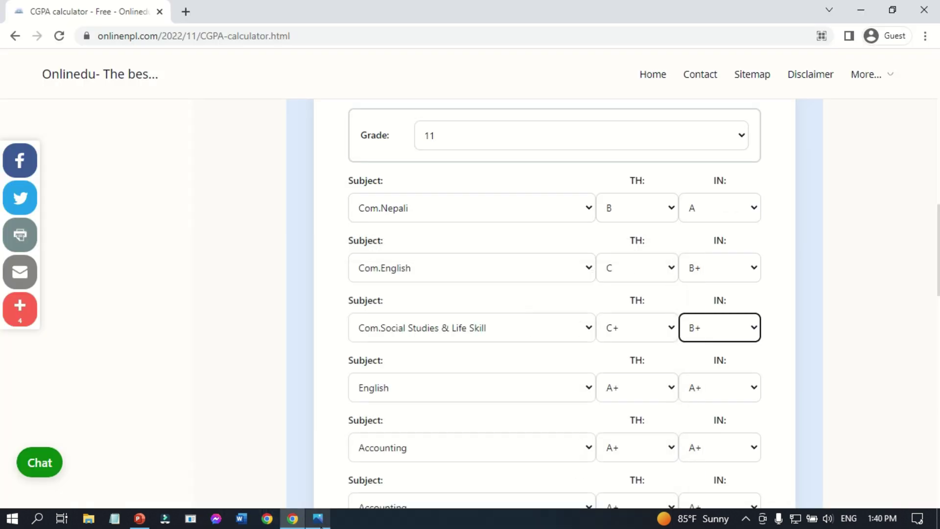
pyautogui.click(456, 395)
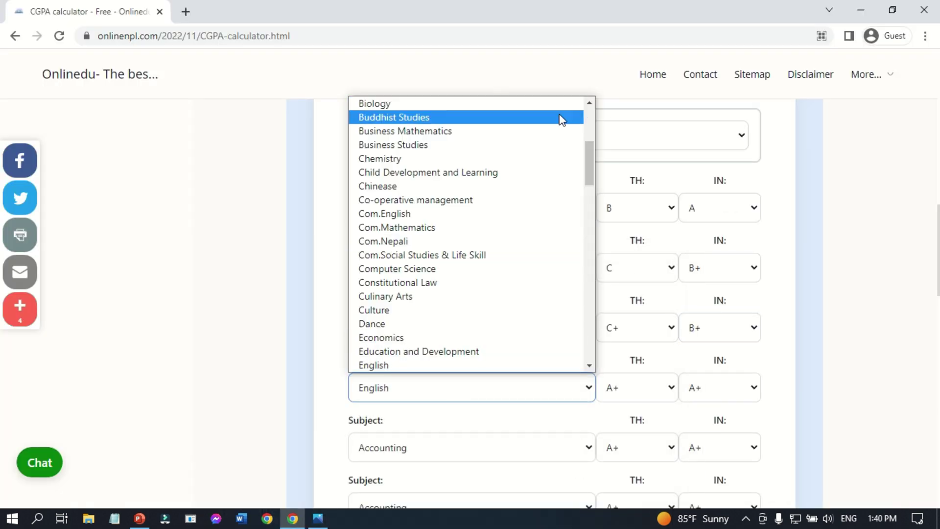
pyautogui.click(589, 109)
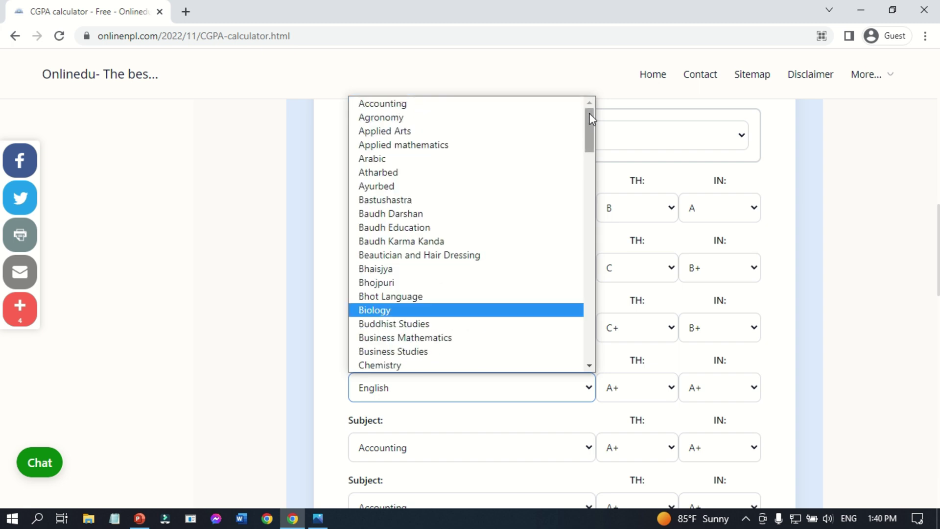
pyautogui.click(551, 104)
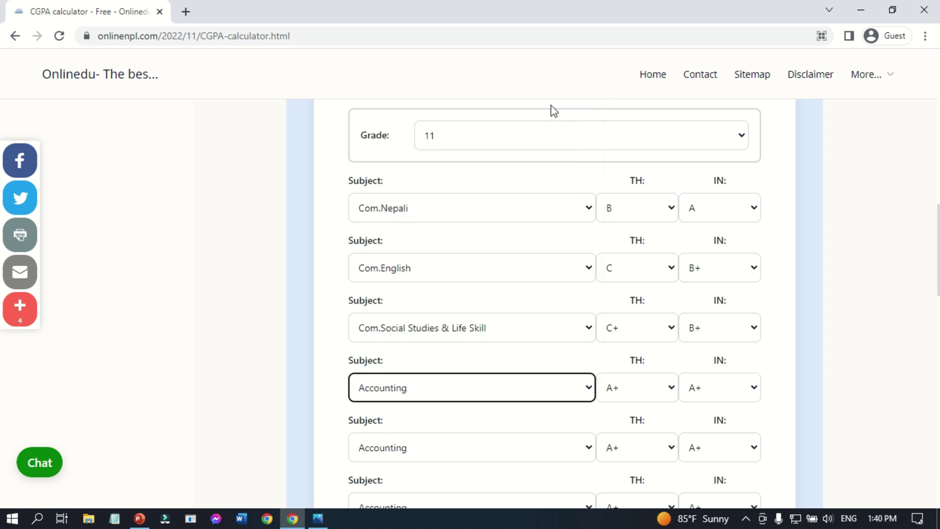
# Step: Set the fourth subject's grades to D for theory (TH) and A for internal (IN)
pyautogui.click(659, 397)
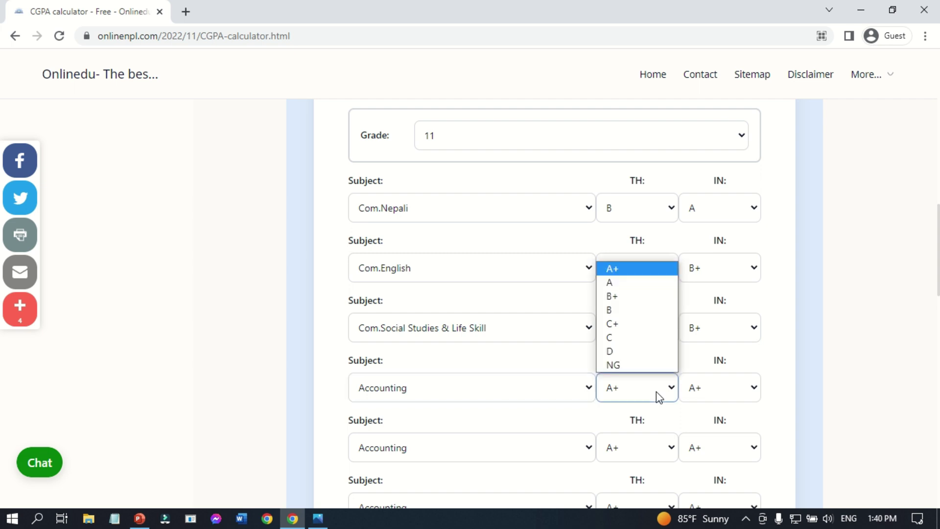
pyautogui.click(623, 349)
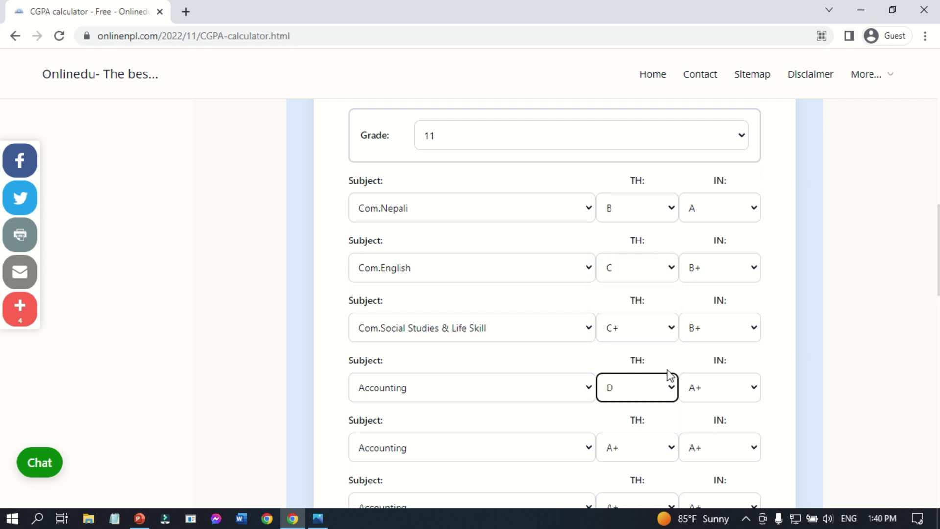
pyautogui.click(693, 390)
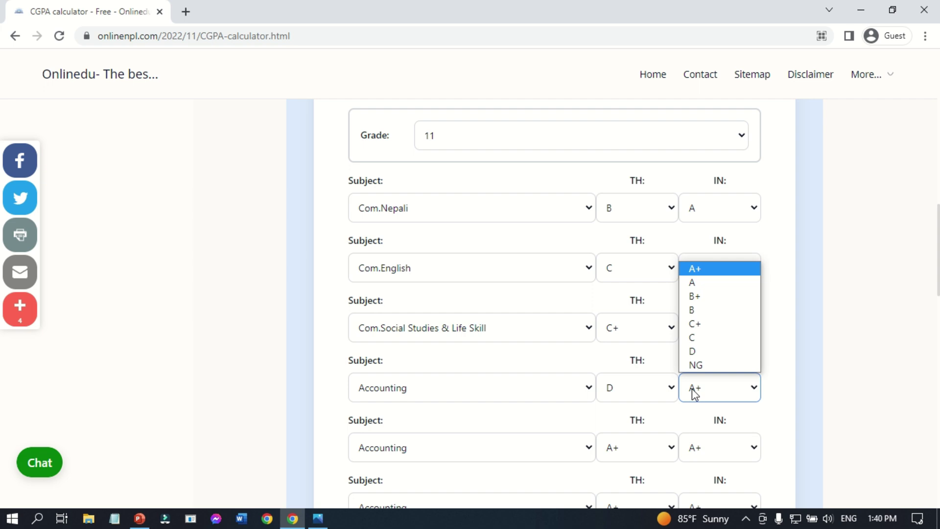
pyautogui.click(709, 287)
pyautogui.click(799, 354)
# Step: Check the grade sheet in Photos, return to Chrome and set the fifth subject to Buddhist Studies with TH C and IN B+
pyautogui.scroll(-3, 799, 357)
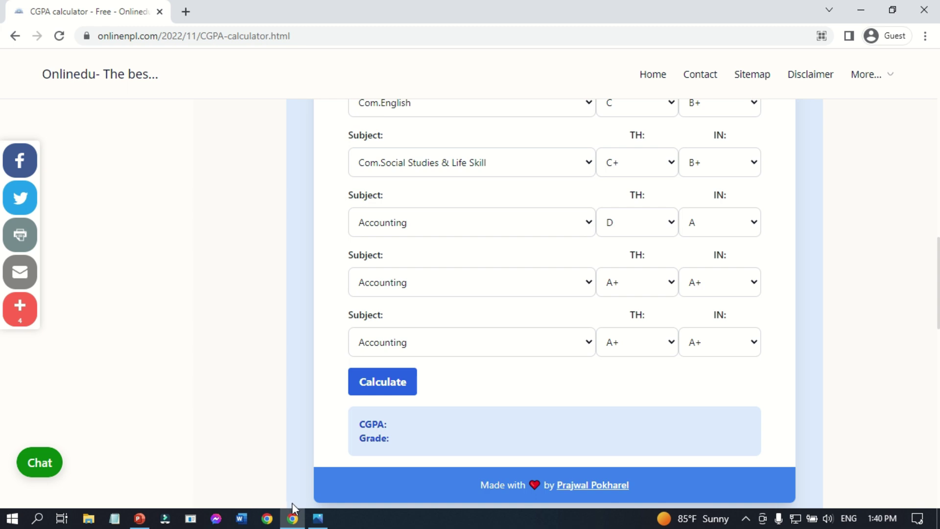
pyautogui.click(318, 518)
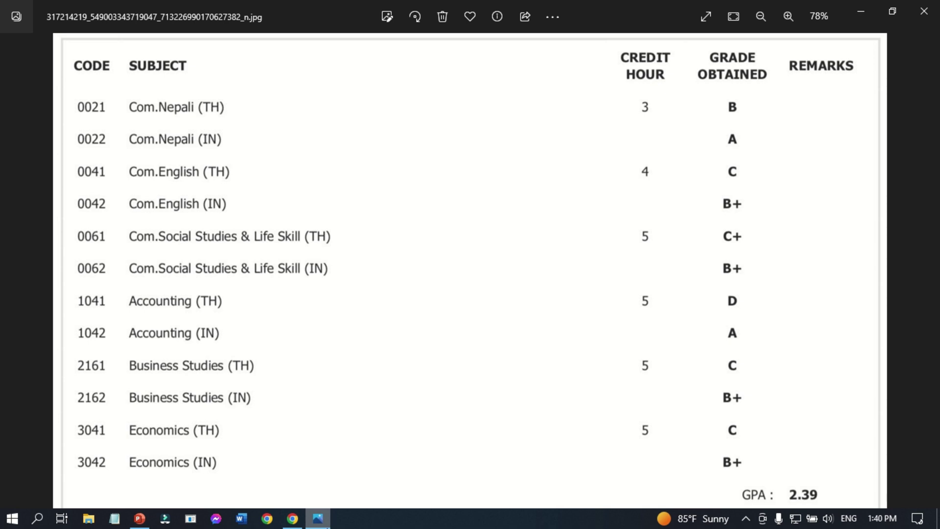
pyautogui.click(293, 518)
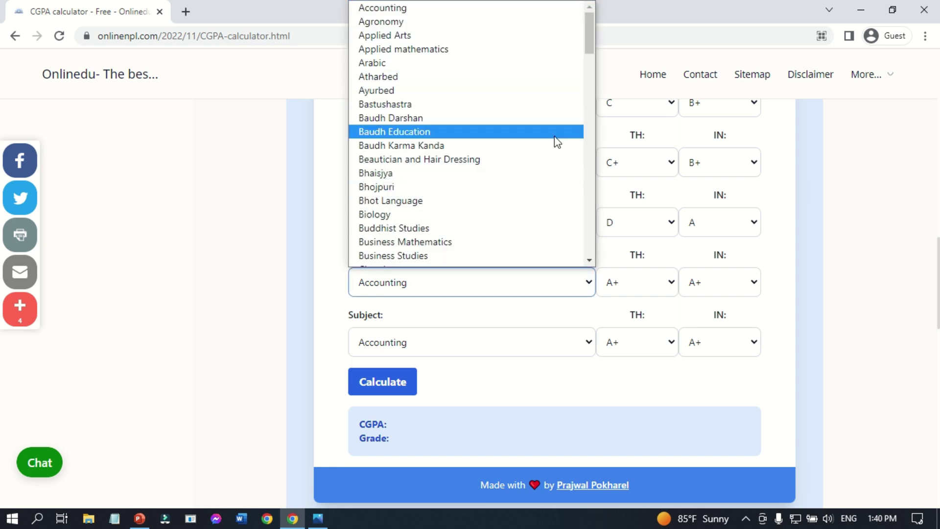
pyautogui.click(509, 229)
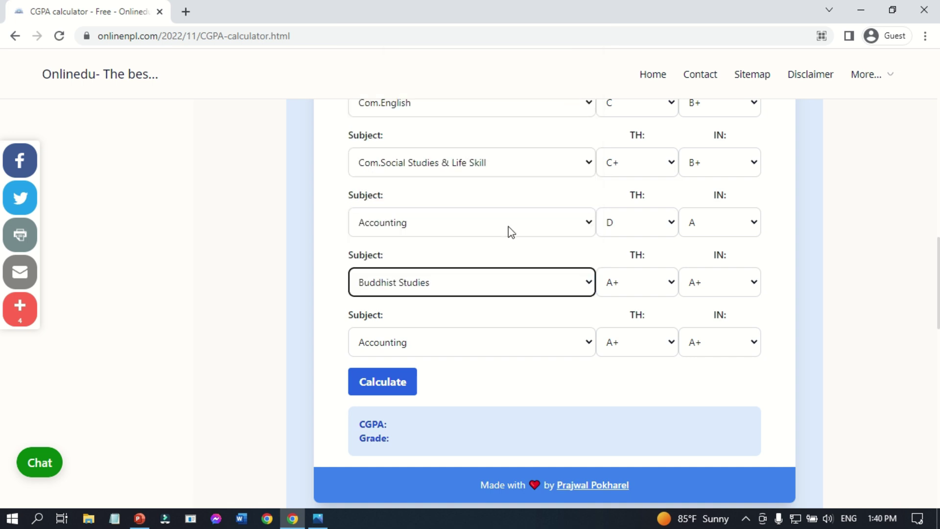
pyautogui.click(630, 285)
pyautogui.click(634, 376)
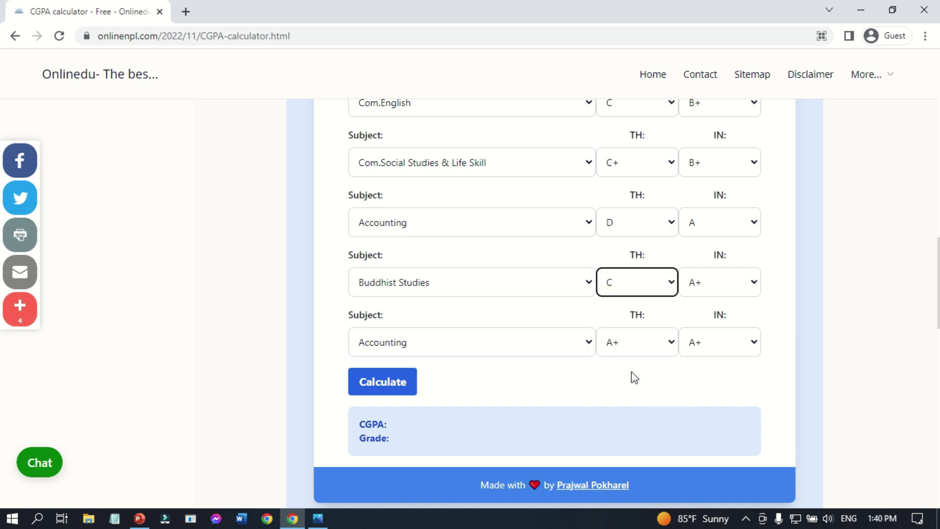
pyautogui.click(711, 280)
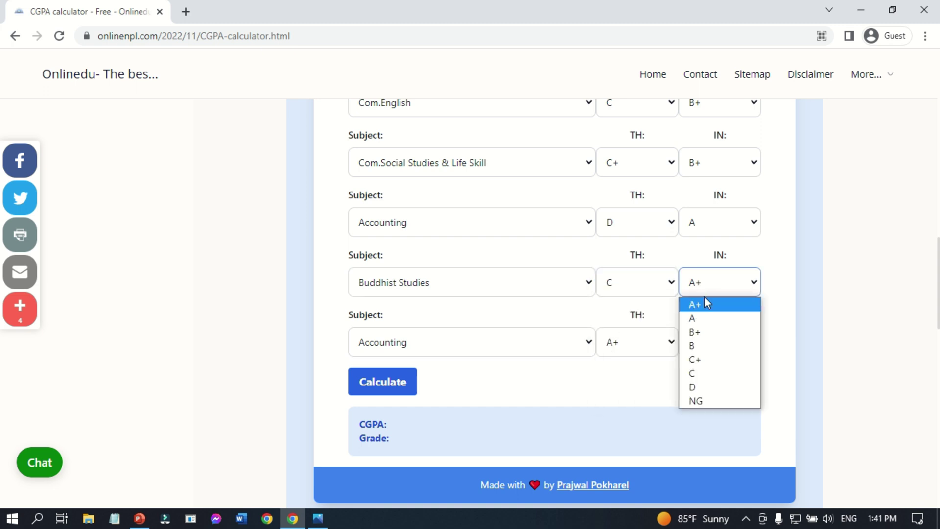
pyautogui.click(716, 333)
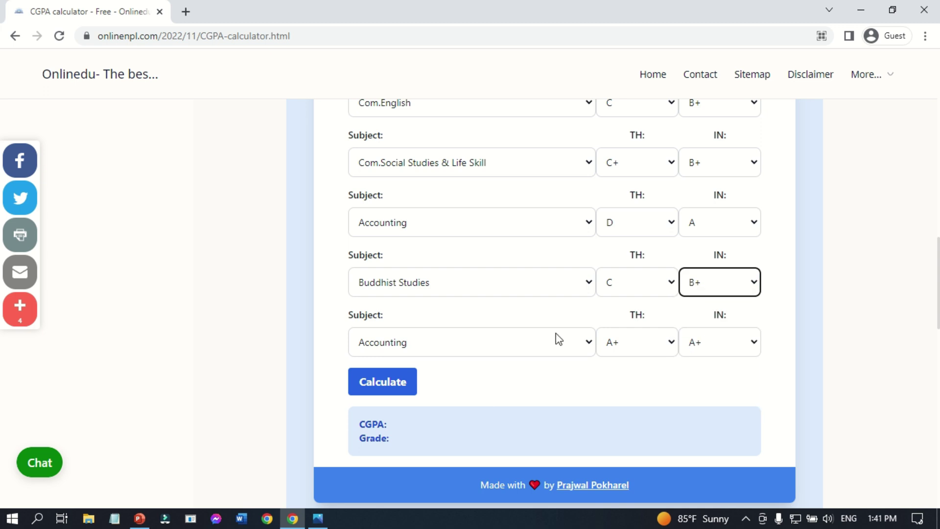
# Step: Look up the sixth subject on the grade sheet in Photos and choose Economics for it in the Chrome calculator form
pyautogui.click(316, 520)
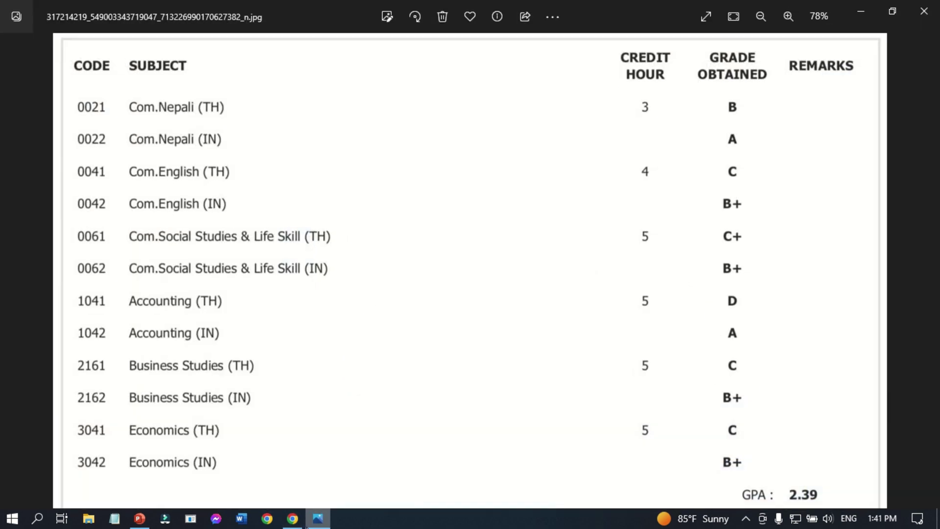
pyautogui.click(306, 526)
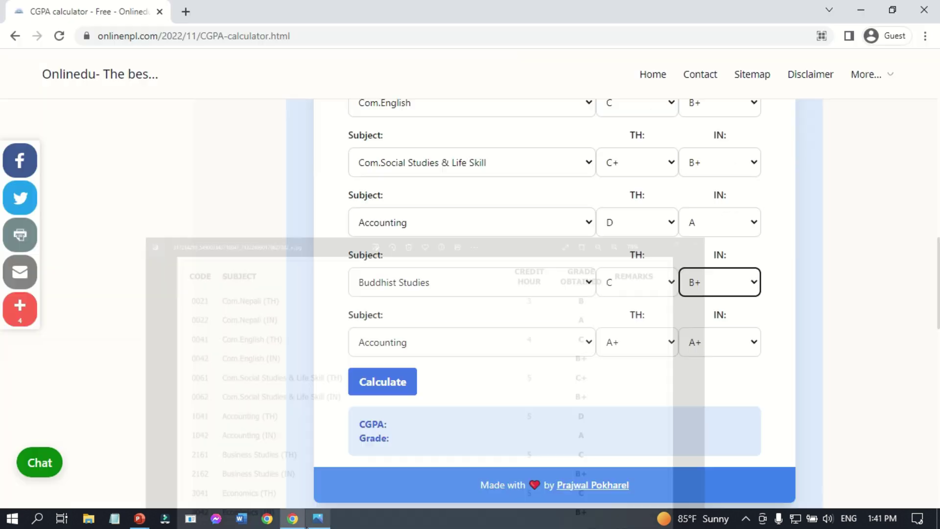
pyautogui.click(543, 340)
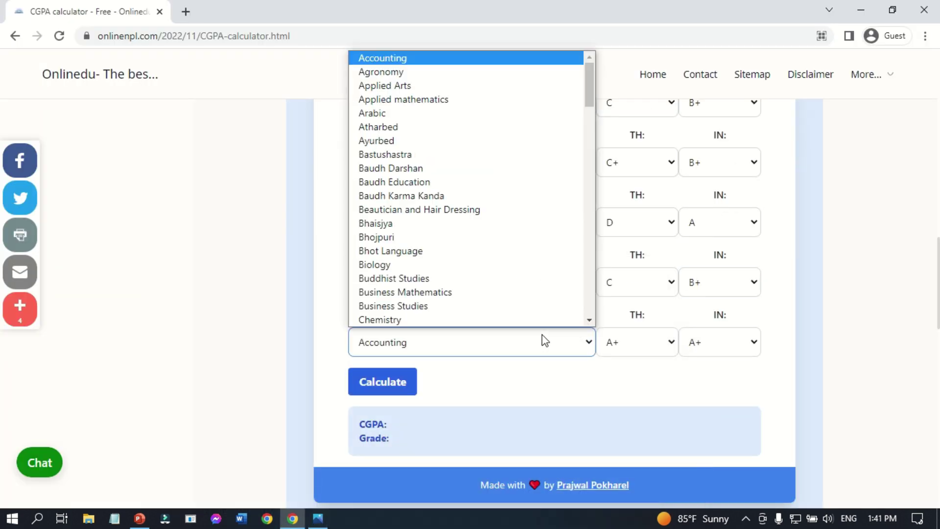
pyautogui.click(591, 320)
pyautogui.scroll(-6, 591, 321)
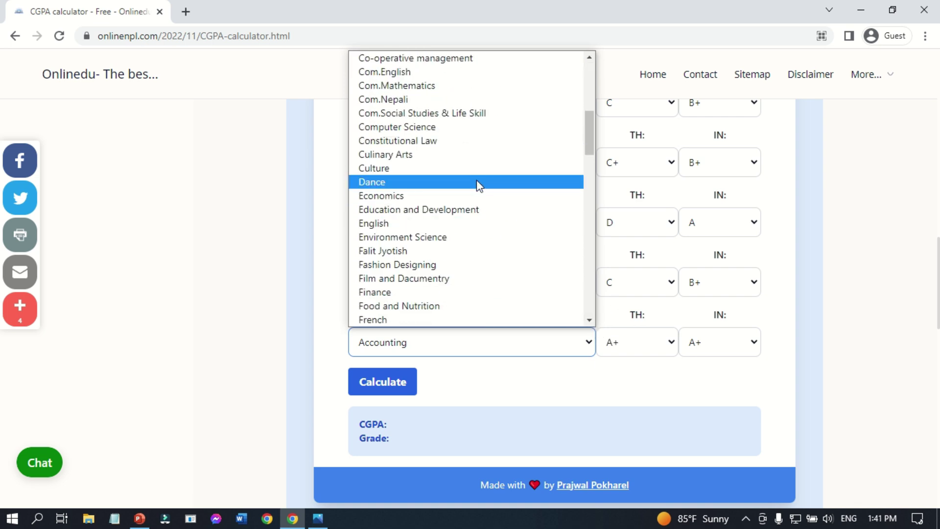
pyautogui.click(465, 197)
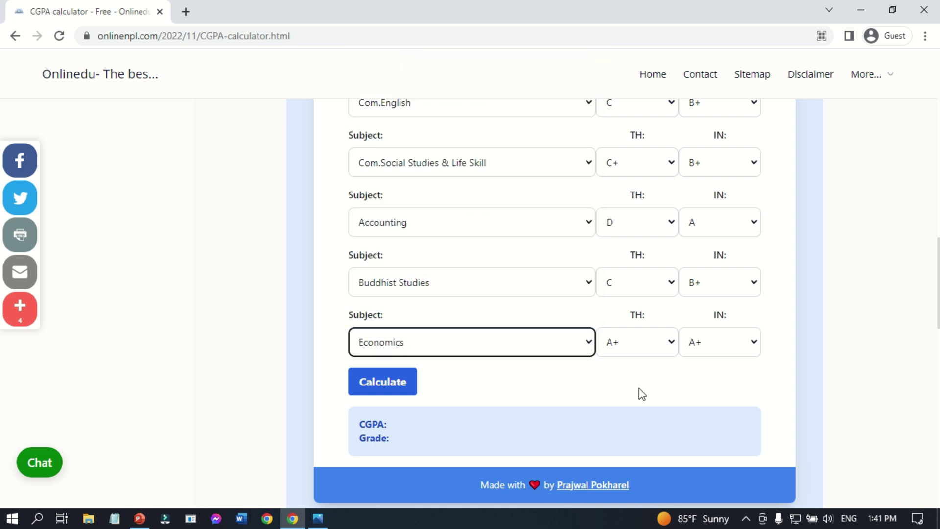
# Step: Set the sixth subject's grades to C for theory (TH) and B+ for internal (IN)
pyautogui.click(633, 337)
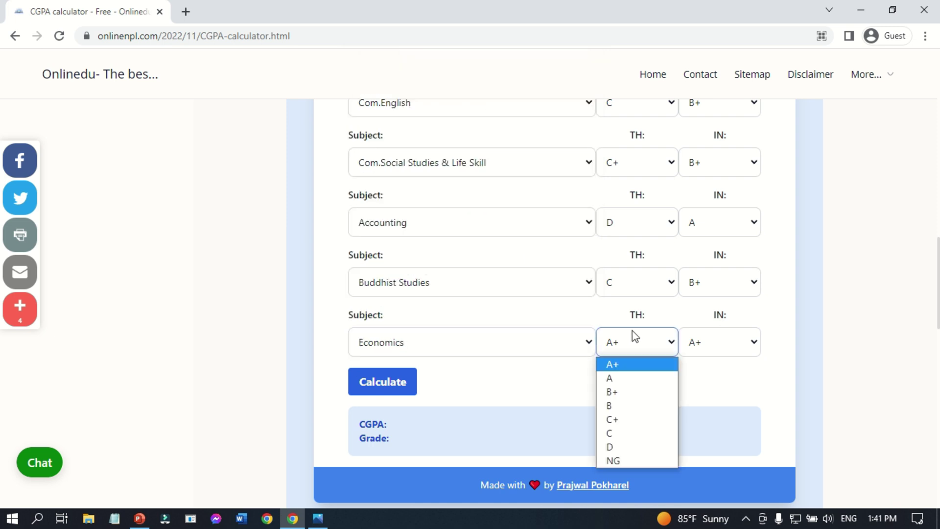
pyautogui.click(619, 434)
pyautogui.click(741, 344)
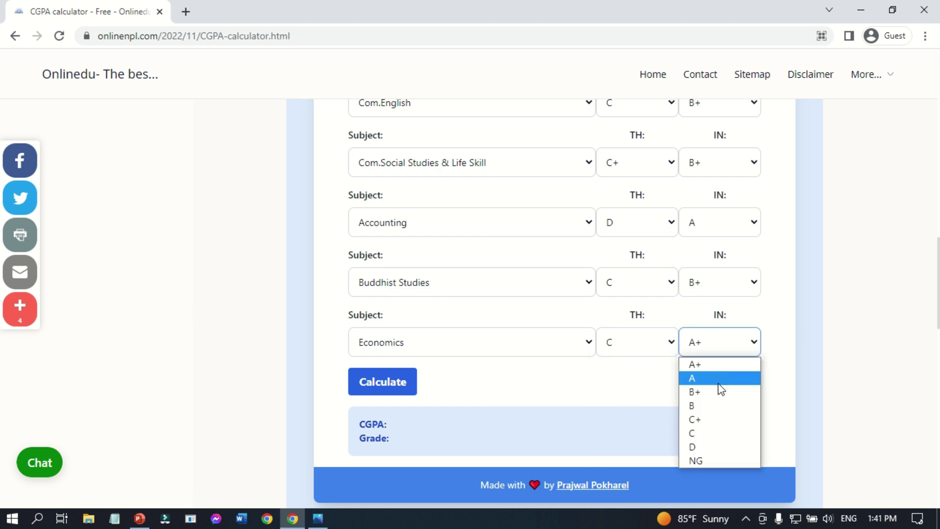
pyautogui.click(717, 402)
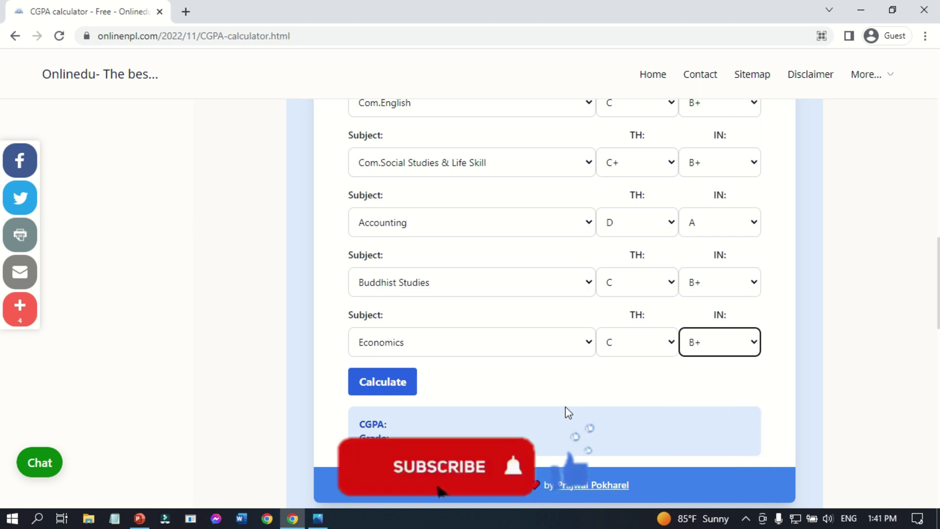
# Step: Recheck the grade sheet in Photos, then return to Chrome and calculate the CGPA from the completed form
pyautogui.click(318, 520)
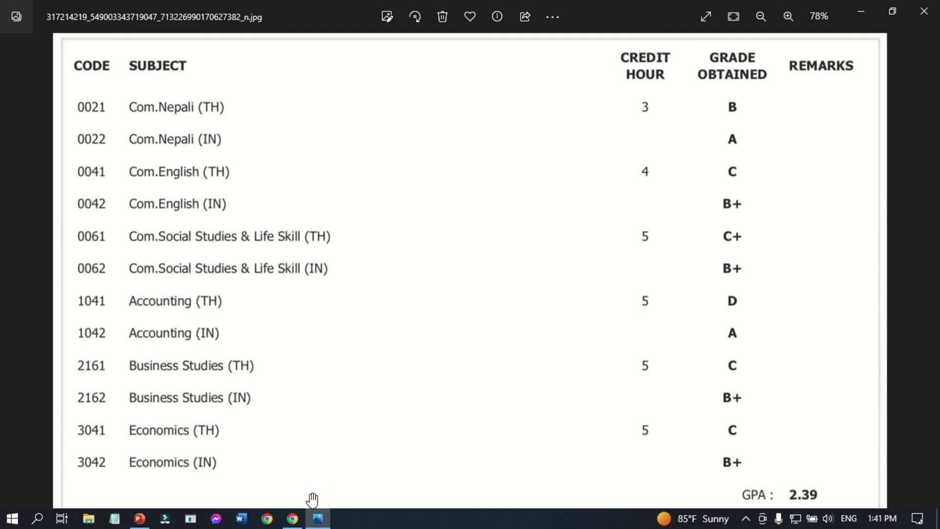
pyautogui.click(293, 519)
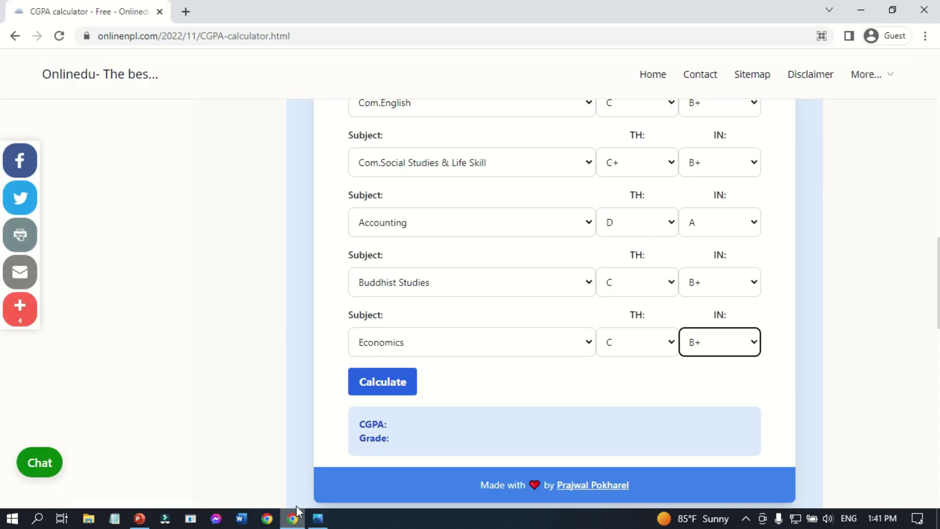
pyautogui.click(314, 377)
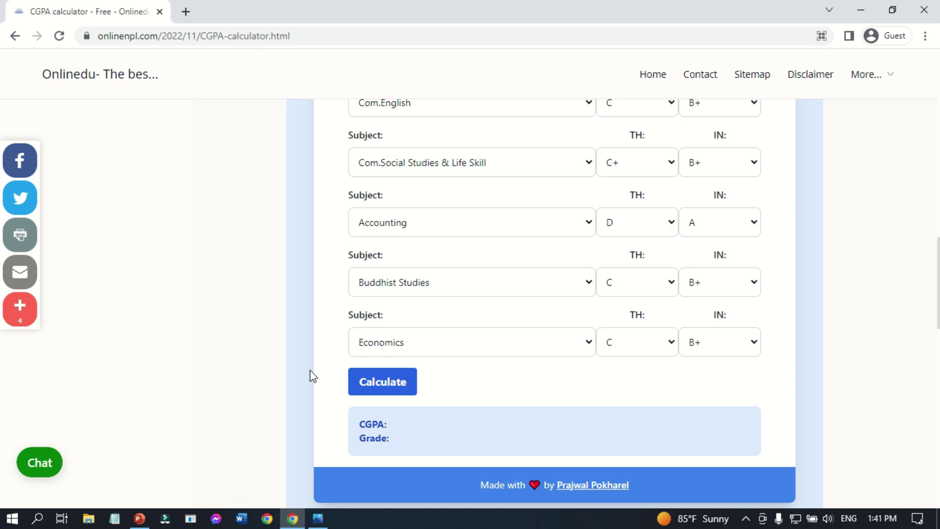
pyautogui.click(365, 379)
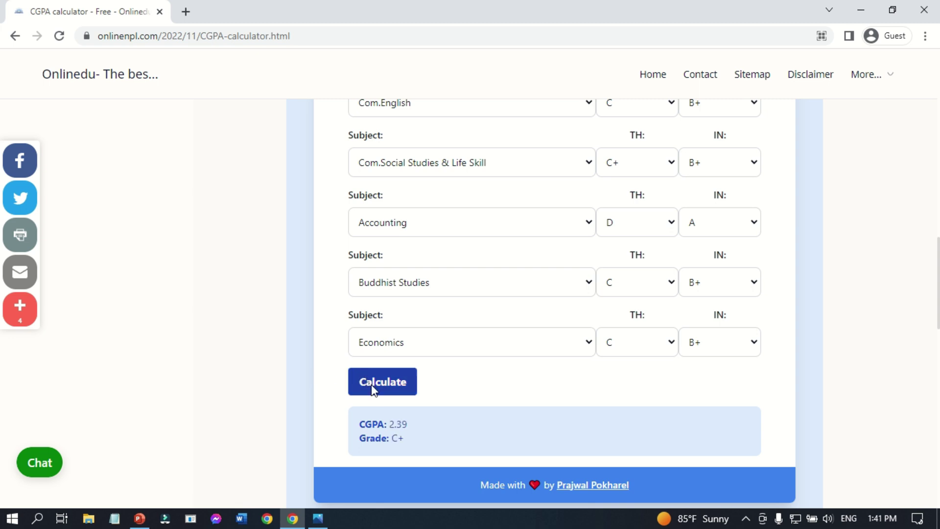
# Step: Highlight the calculated CGPA and grade, compare them with the GPA on the grade sheet in Photos, and return to Chrome
pyautogui.tripleClick(395, 423)
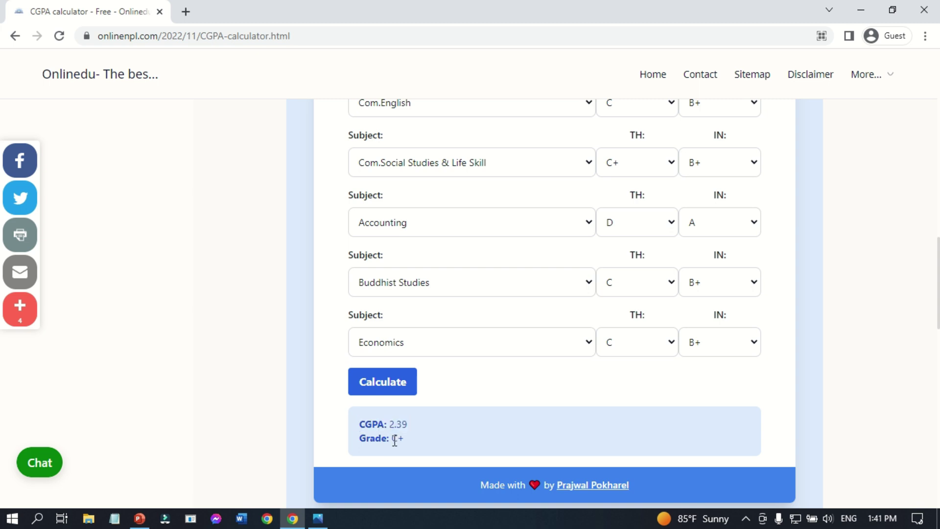
pyautogui.tripleClick(395, 438)
pyautogui.click(323, 517)
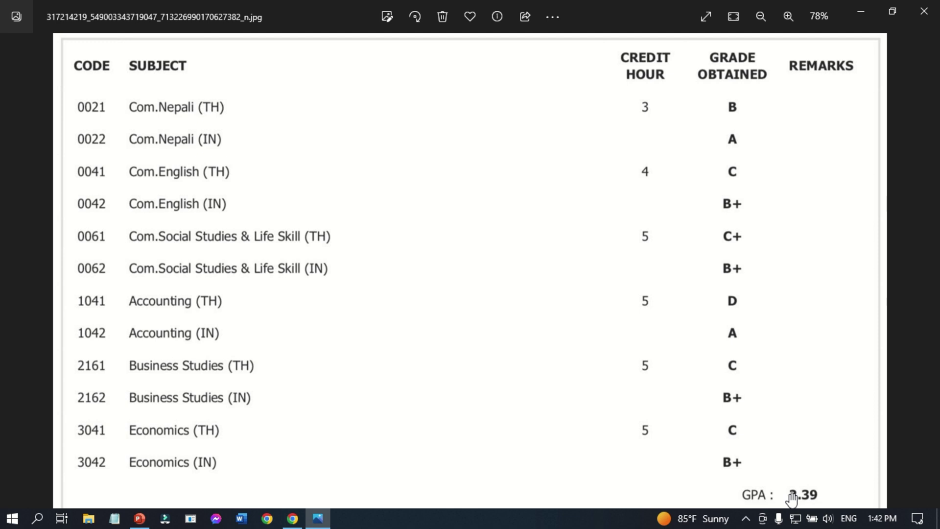
pyautogui.hotkey('alt', 'Tab')
pyautogui.scroll(-5, 260, 294)
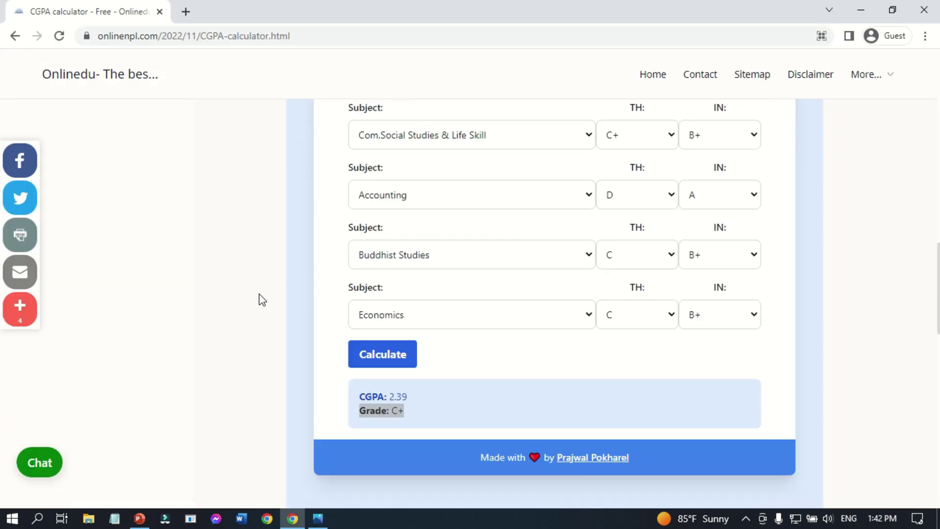
pyautogui.scroll(-1, 260, 294)
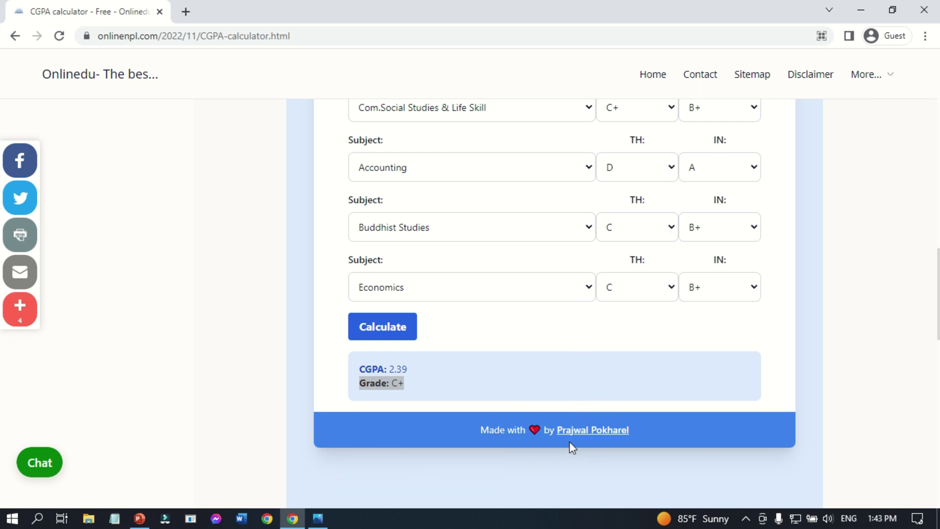
# Step: Close the "How to use?" instructions and review the filled-in calculator form down to its CGPA and grade result
pyautogui.click(557, 476)
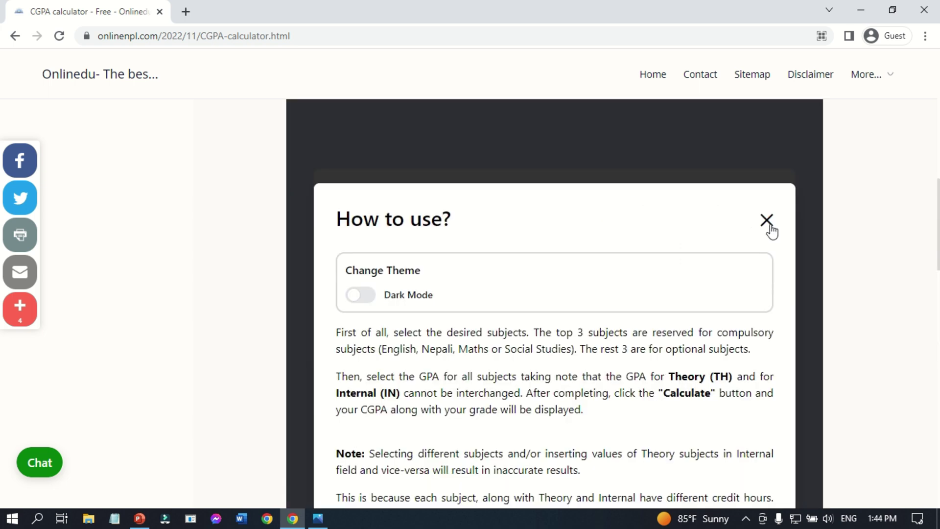
pyautogui.click(768, 223)
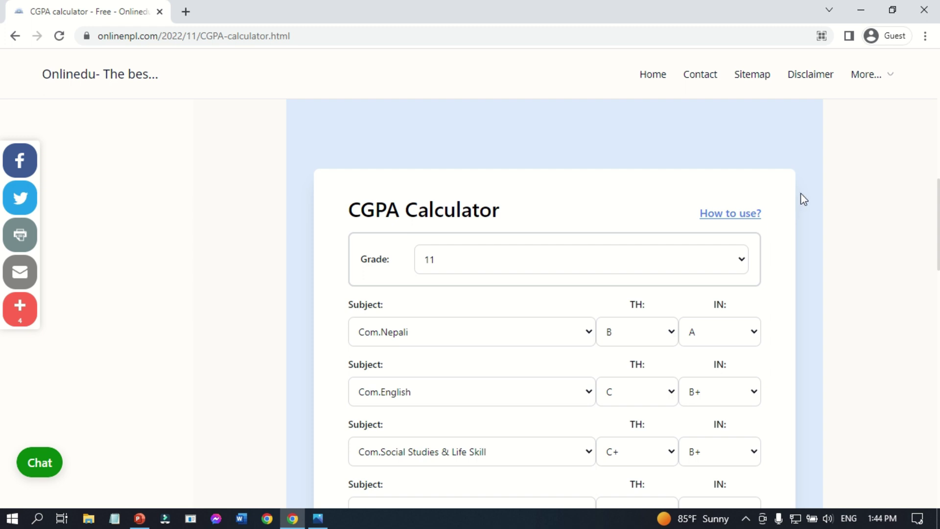
pyautogui.scroll(-3, 800, 193)
pyautogui.scroll(-5, 801, 193)
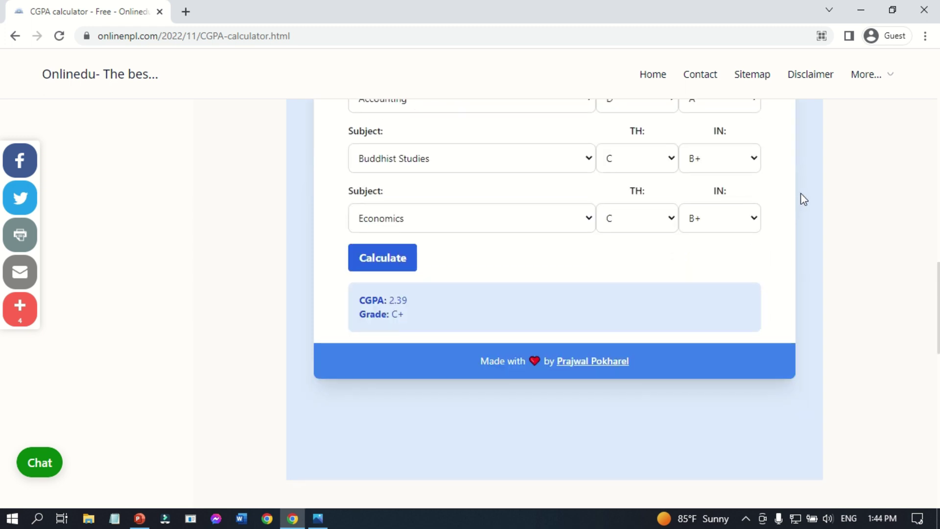